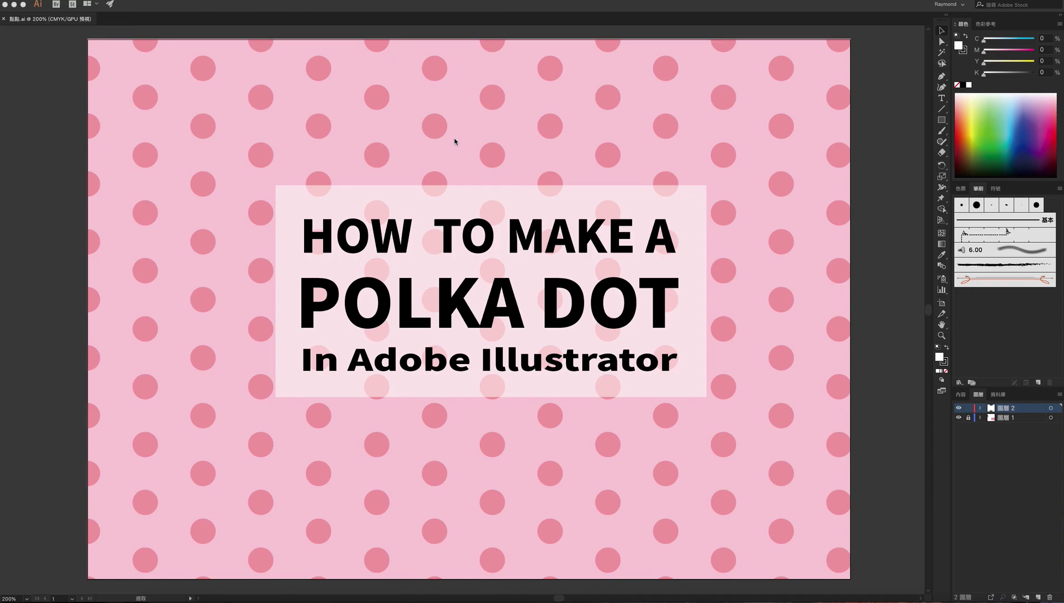
Step: Zoom out and pan over to the photo and polka-dot pattern notes, then zoom in on them
scroll(455, 139, up, 2)
scroll(455, 137, down, 4)
scroll(455, 137, down, 1)
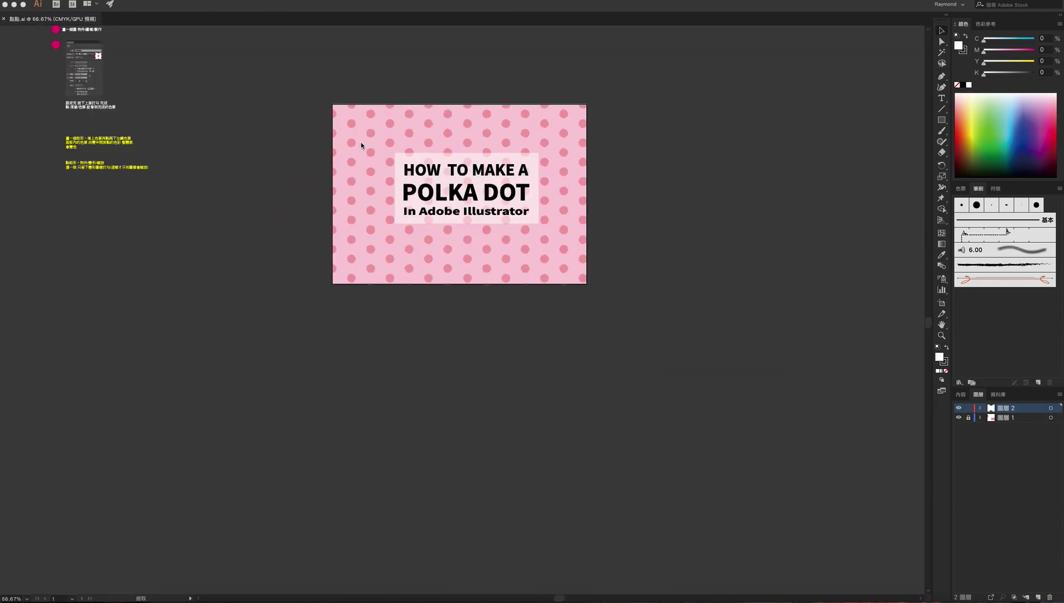
drag(251, 156, 446, 290)
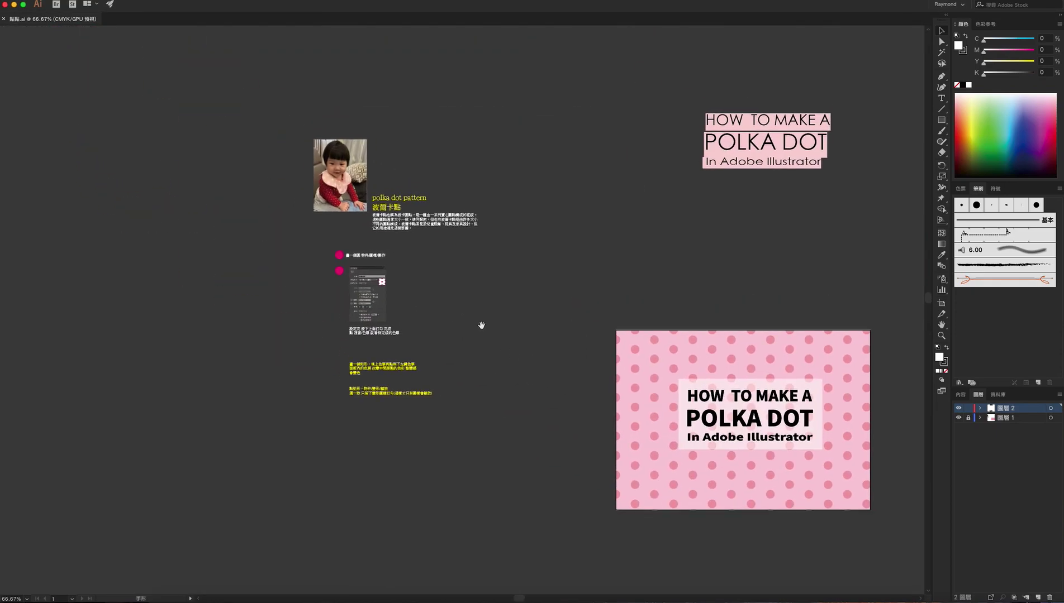
scroll(445, 289, up, 1)
scroll(446, 289, up, 3)
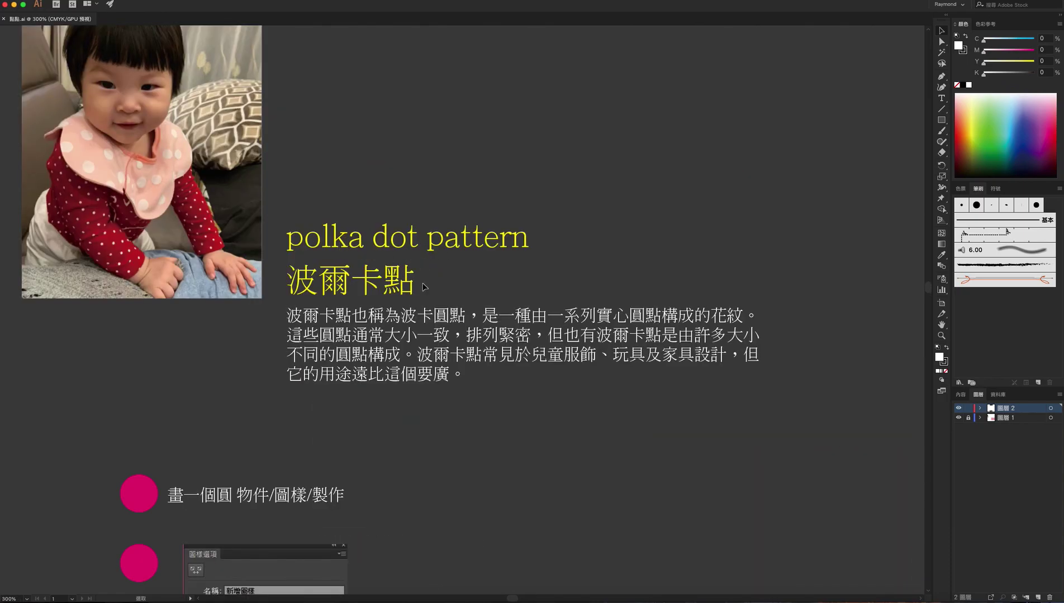
key(space)
mouse_move(469, 276)
mouse_down()
mouse_move(475, 308)
mouse_move(465, 296)
mouse_up()
scroll(474, 308, up, 1)
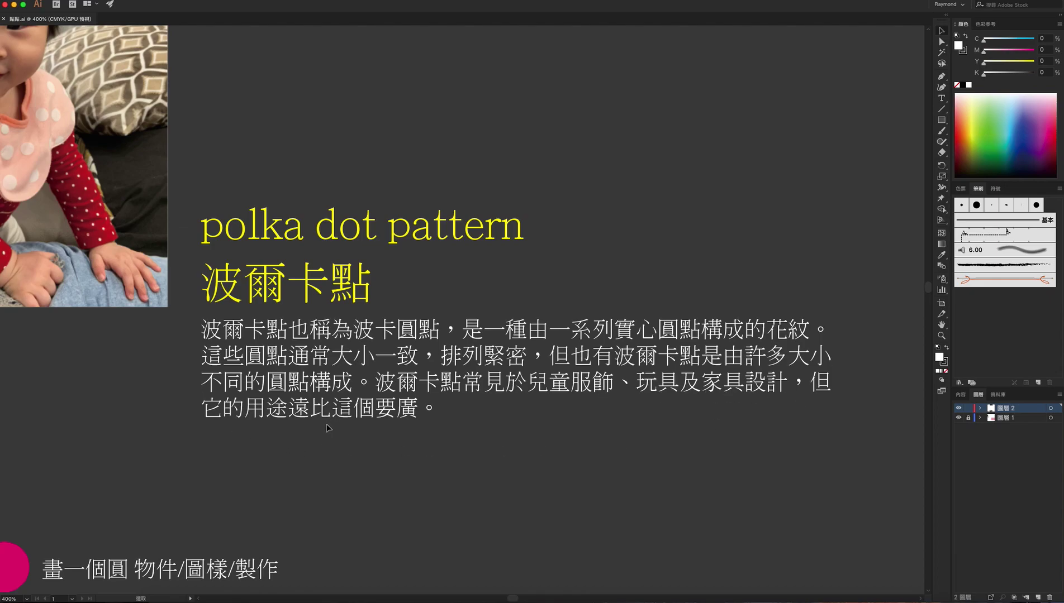
mouse_move(192, 257)
mouse_down()
mouse_move(450, 407)
mouse_move(508, 469)
mouse_up()
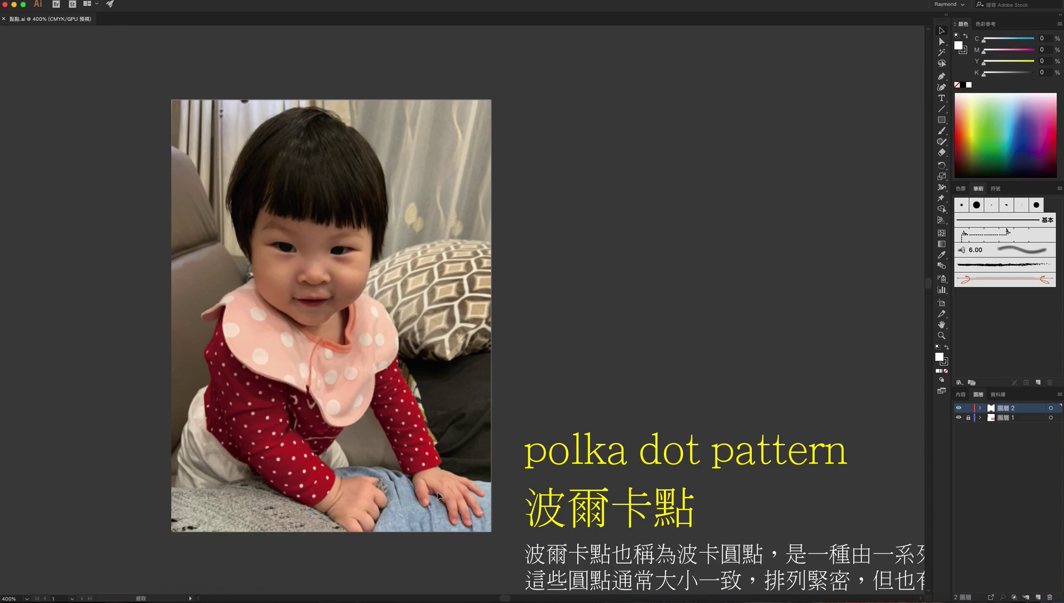
scroll(435, 479, up, 2)
scroll(436, 479, down, 5)
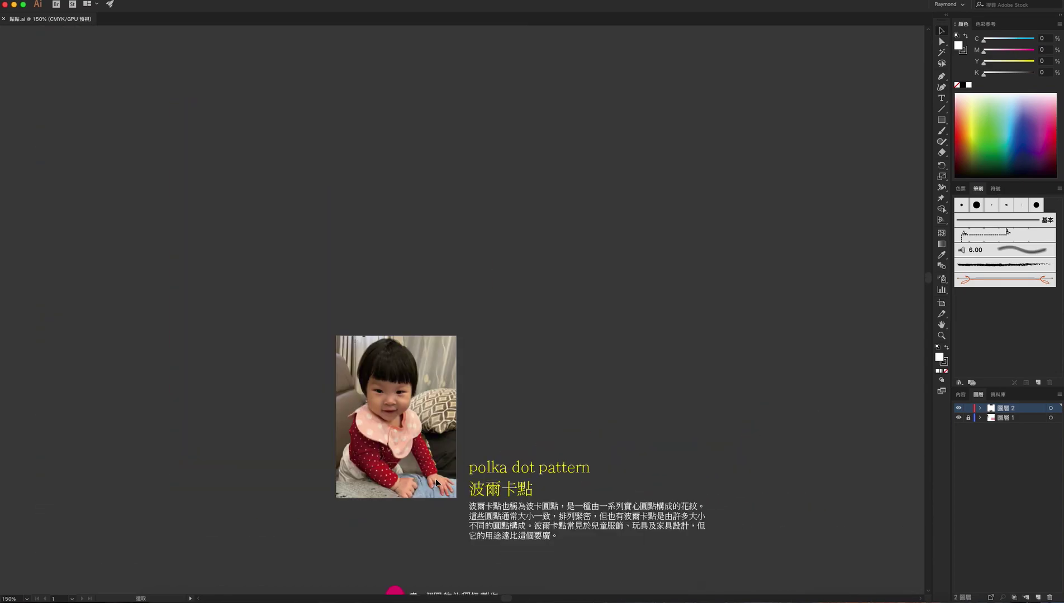
drag(432, 533, 367, 315)
scroll(395, 361, up, 3)
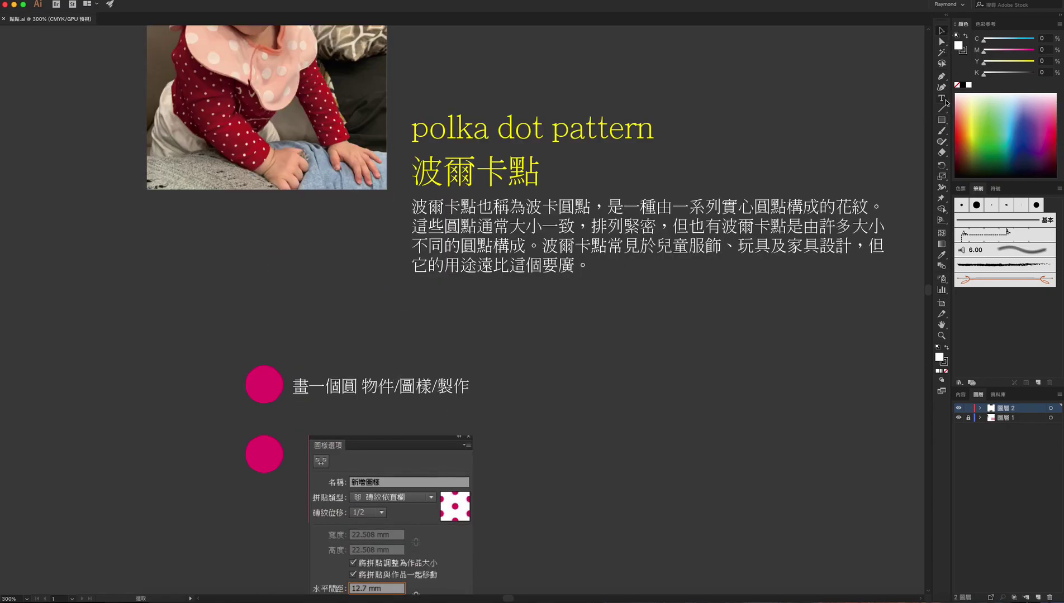
Step: Draw a small circle beside the notes with a pink fill and no stroke, shifted slightly left
drag(942, 119, 970, 146)
drag(607, 362, 632, 386)
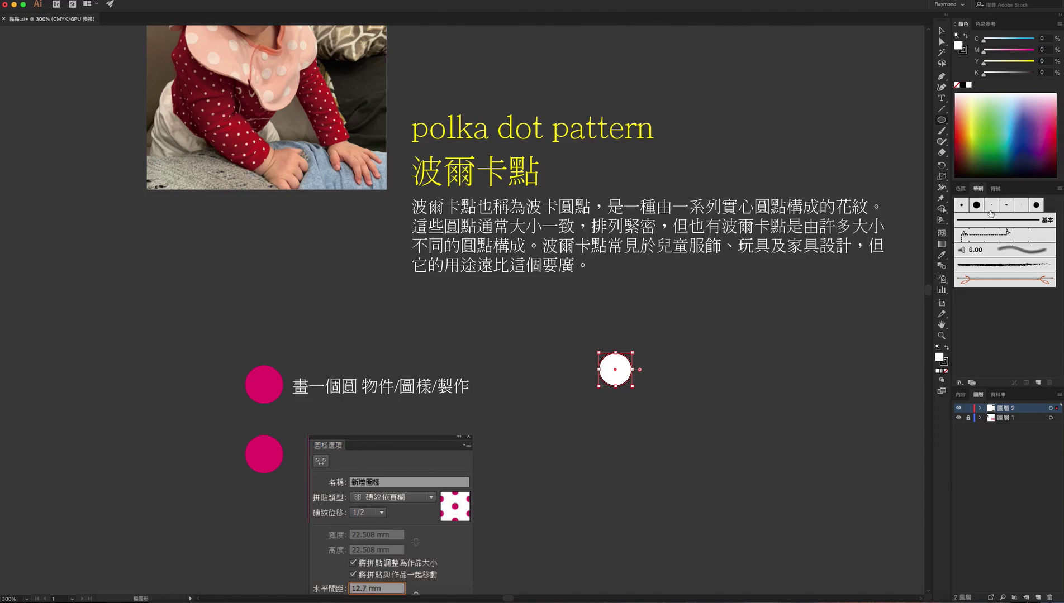
mouse_move(1021, 123)
mouse_down()
mouse_move(1044, 105)
mouse_move(1052, 112)
mouse_up()
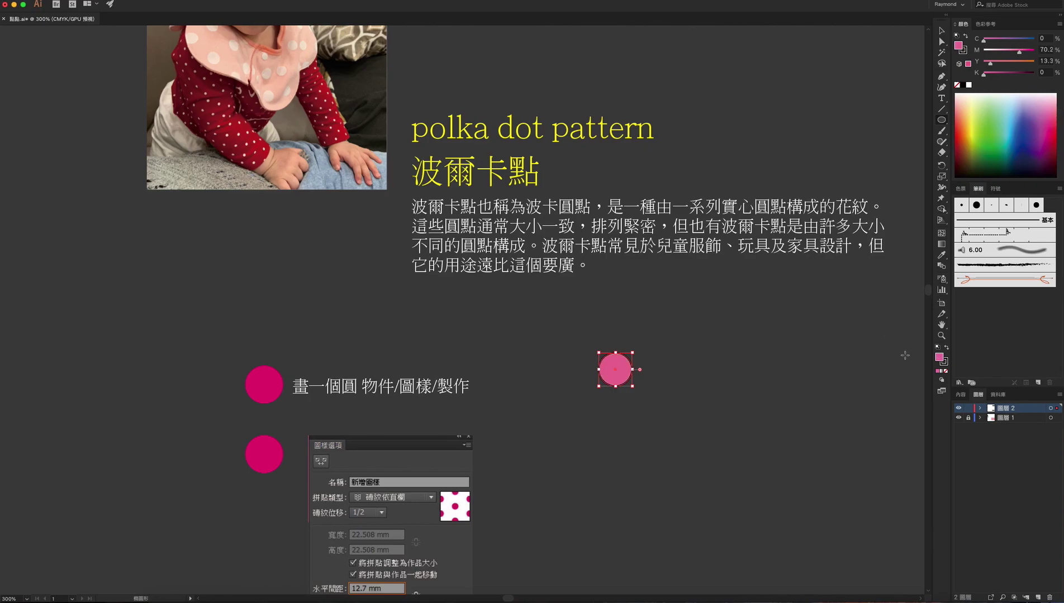
click(946, 363)
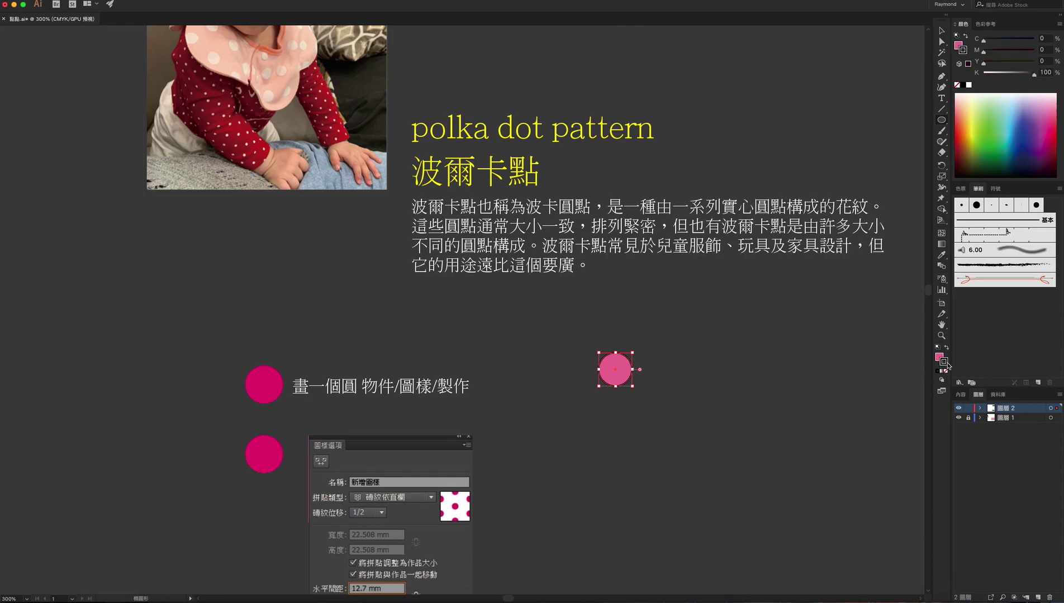
click(945, 371)
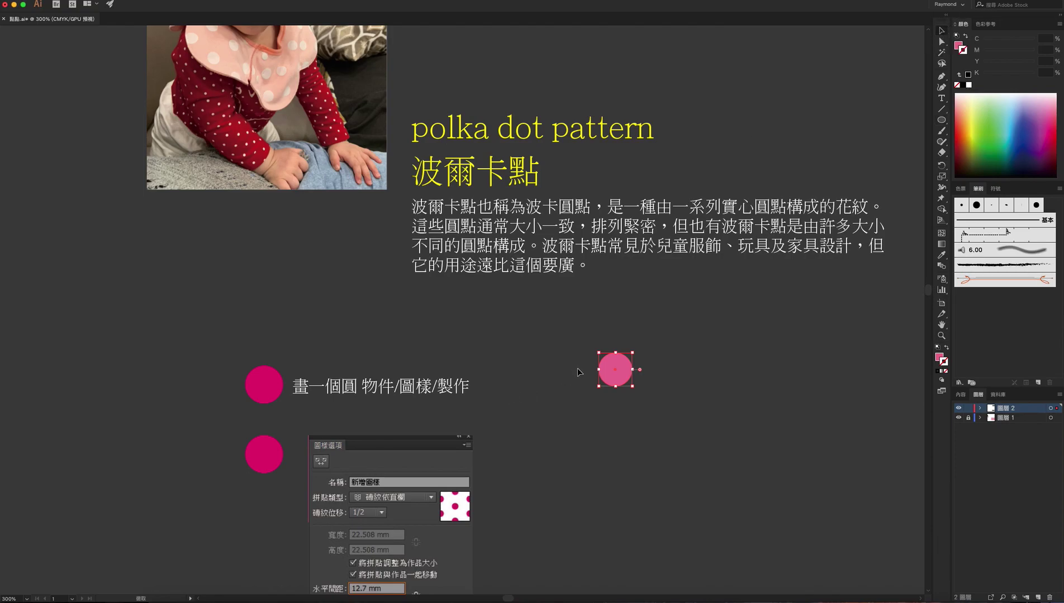
mouse_move(626, 375)
mouse_down()
mouse_move(547, 374)
mouse_move(576, 374)
mouse_up()
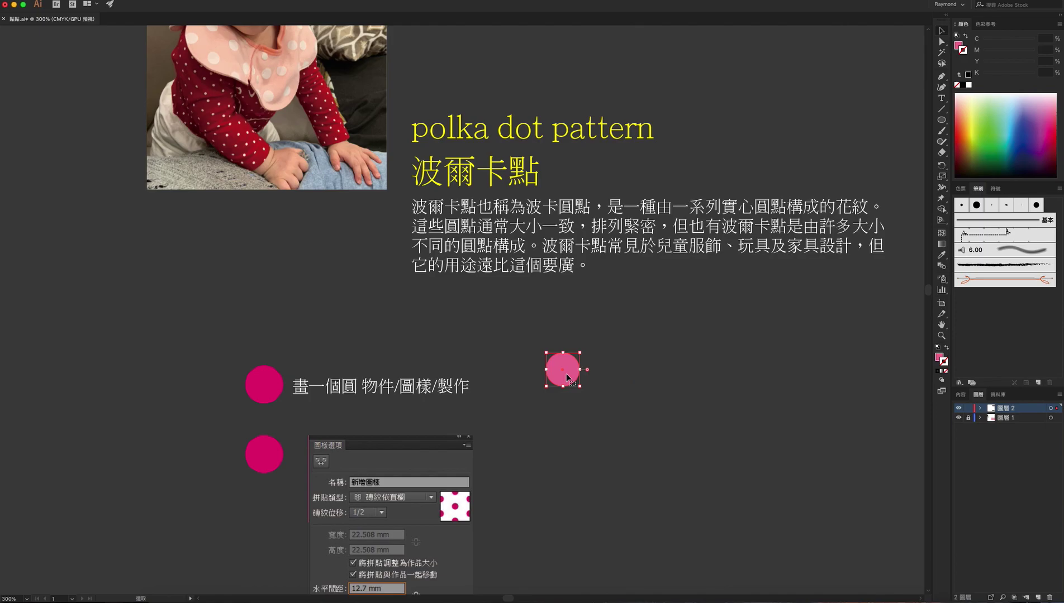
click(137, 1)
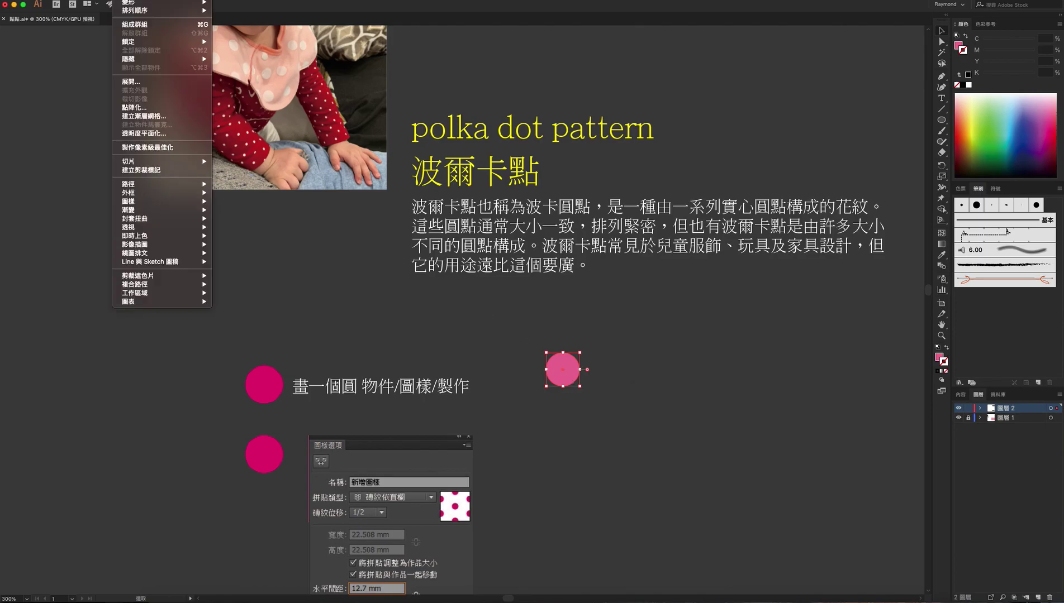
mouse_move(129, 201)
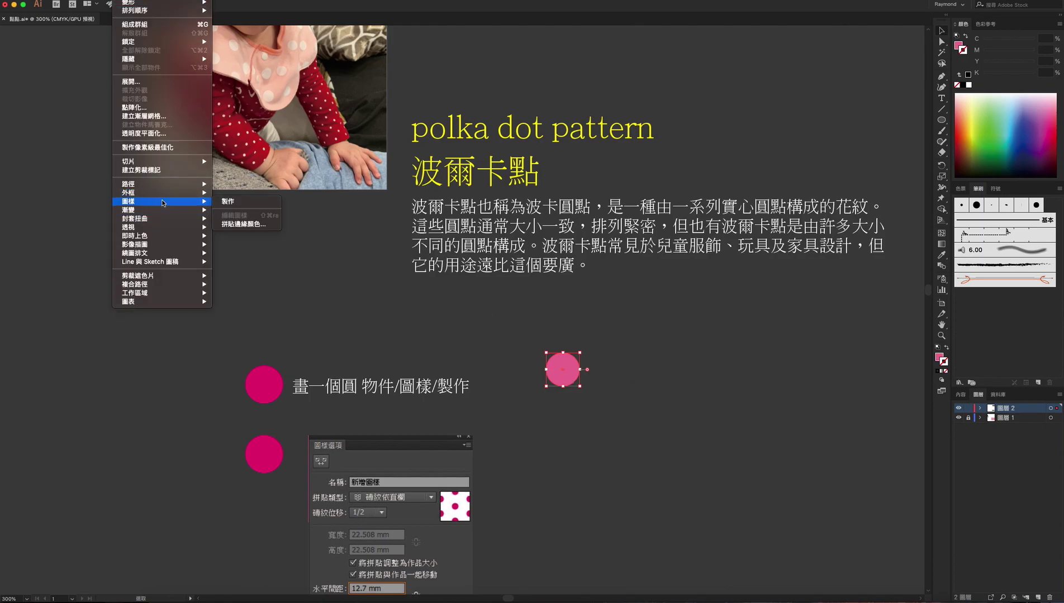
Step: Make a new pattern from the pink circle via Object > Pattern > Make, accepting the swatch notice
click(232, 206)
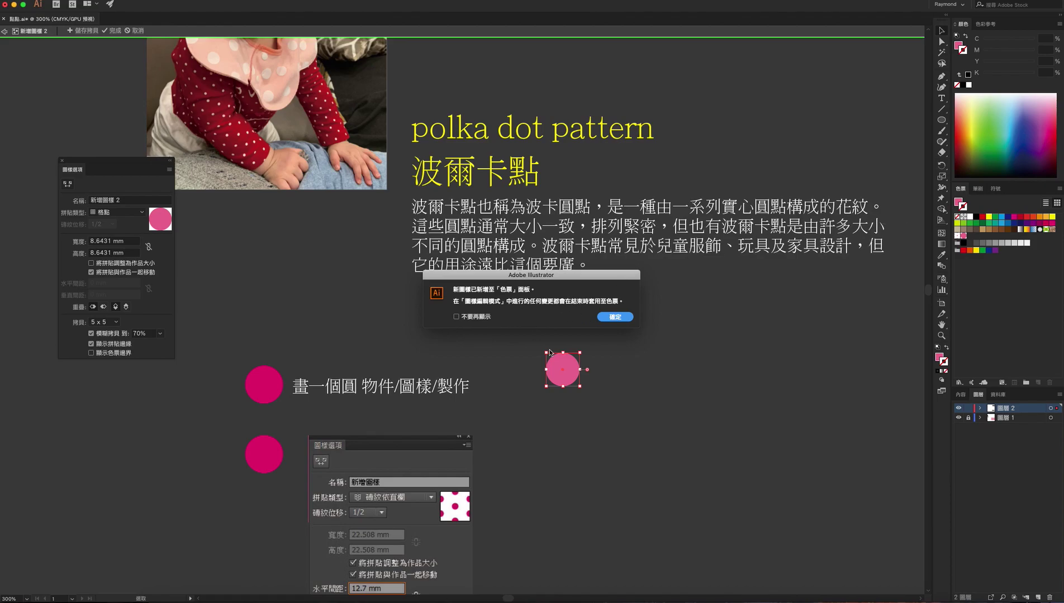
click(613, 317)
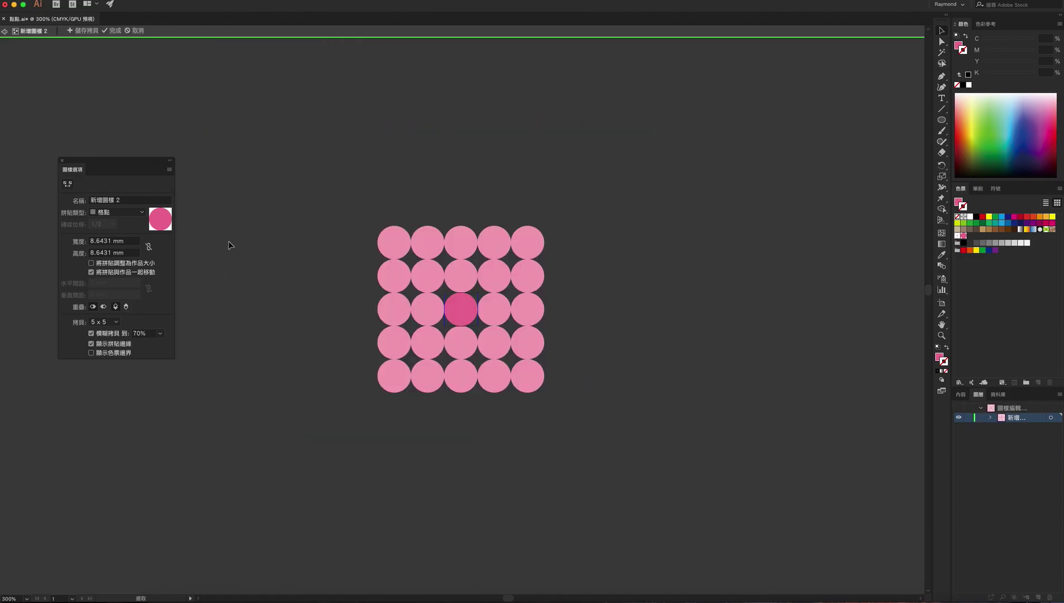
drag(118, 169, 202, 194)
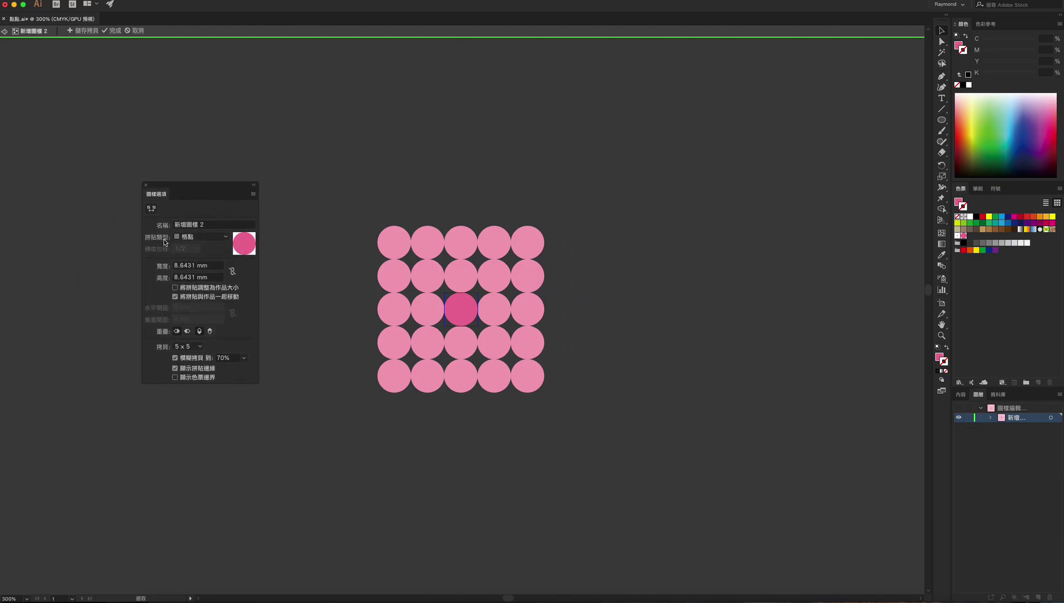
Step: Set Tile Type to Brick by Column, enable Size Tile to Art, and set H and V Spacing to 12.7 mm
click(220, 243)
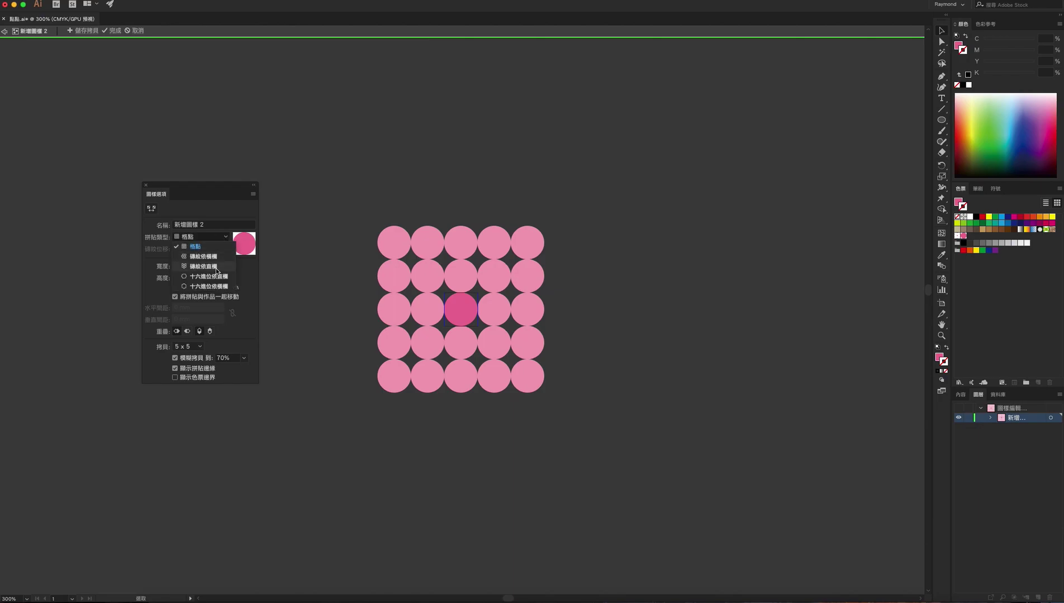
click(215, 266)
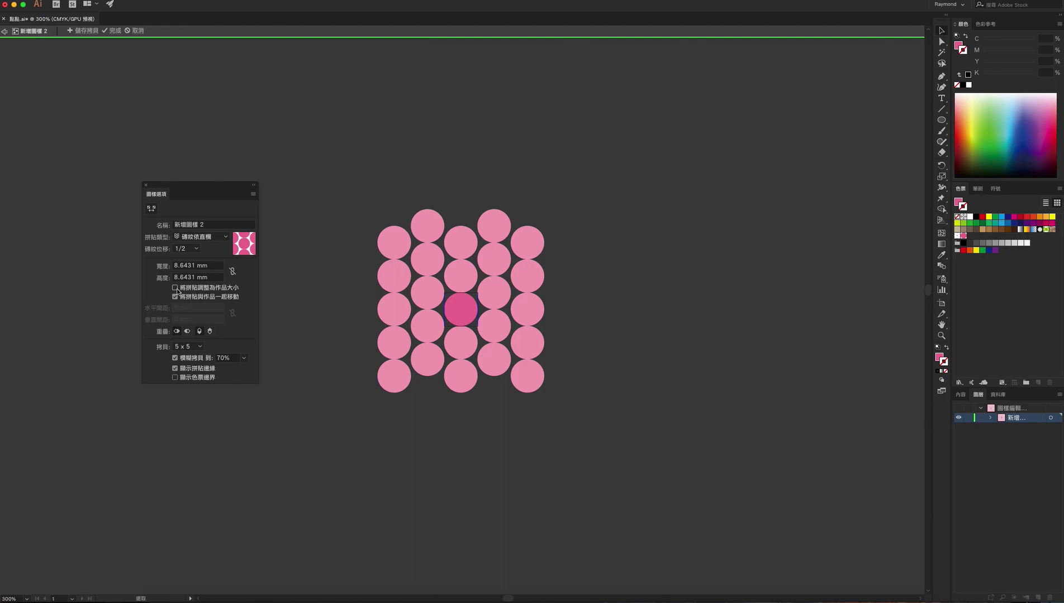
click(176, 289)
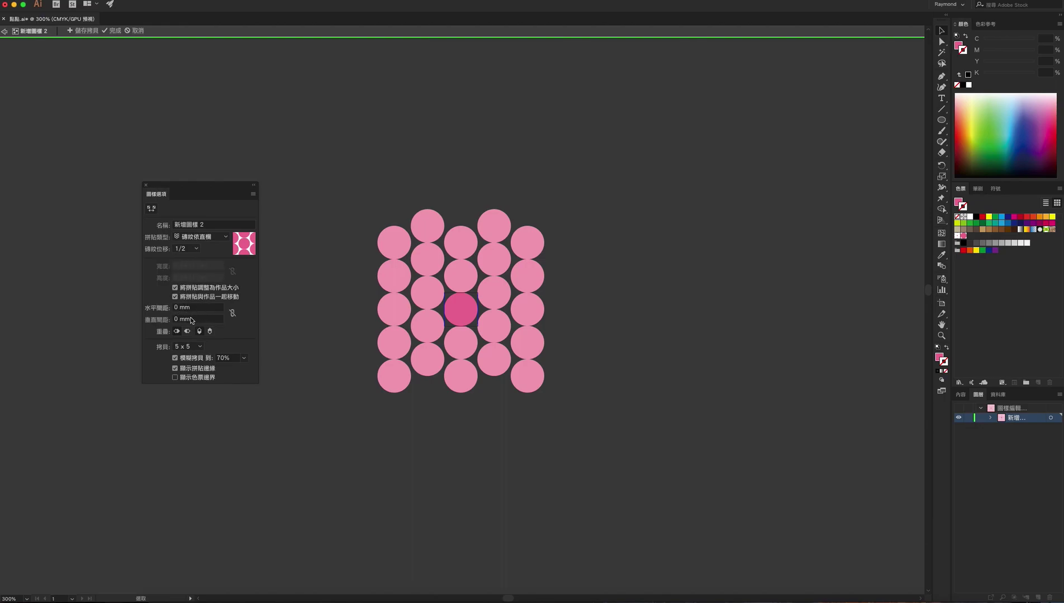
click(194, 309)
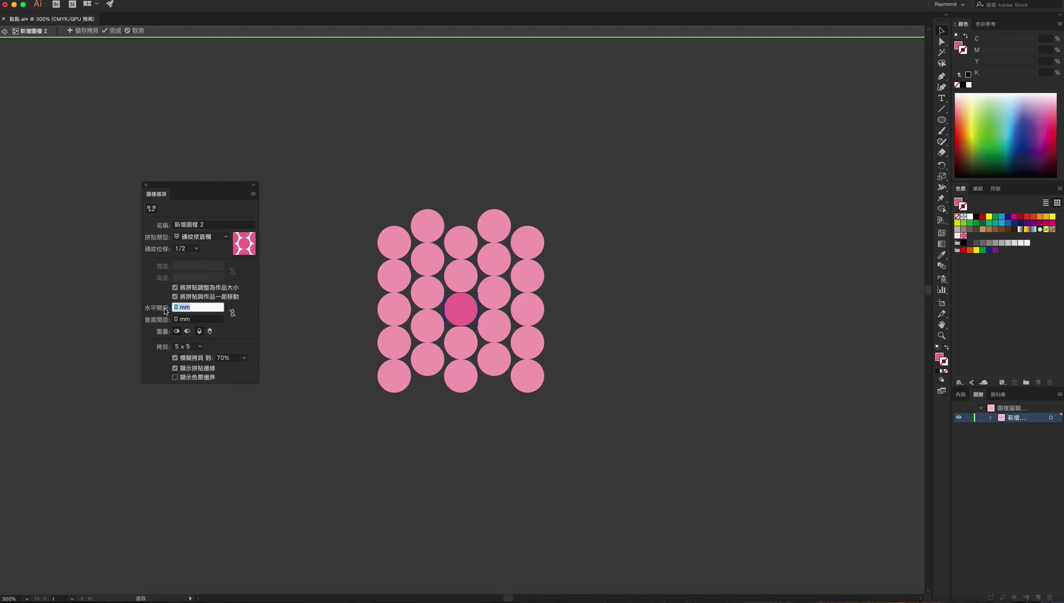
text(12.7)
key(Tab)
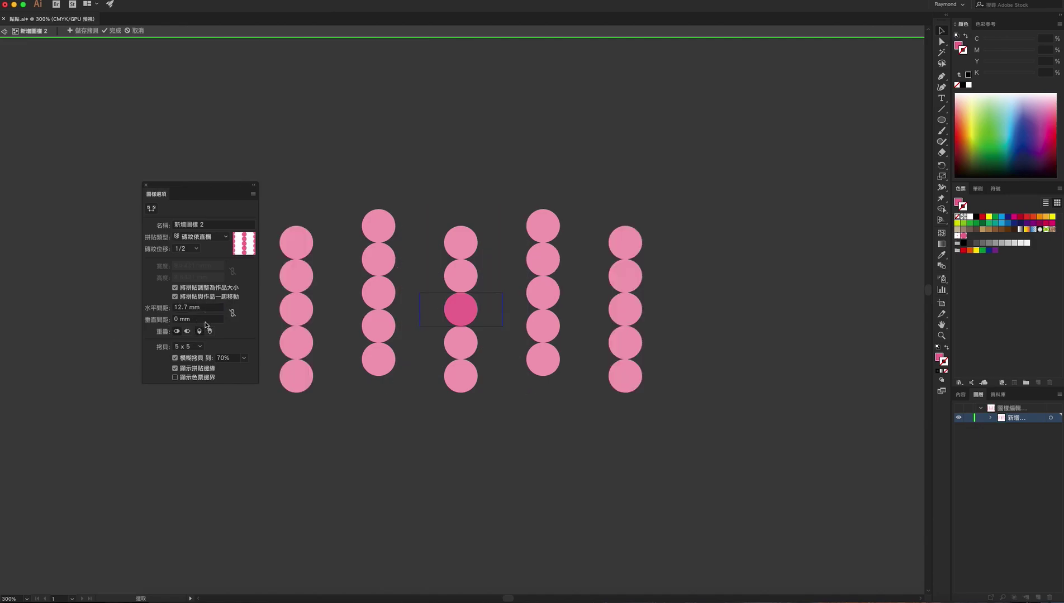
text(12.7)
key(Return)
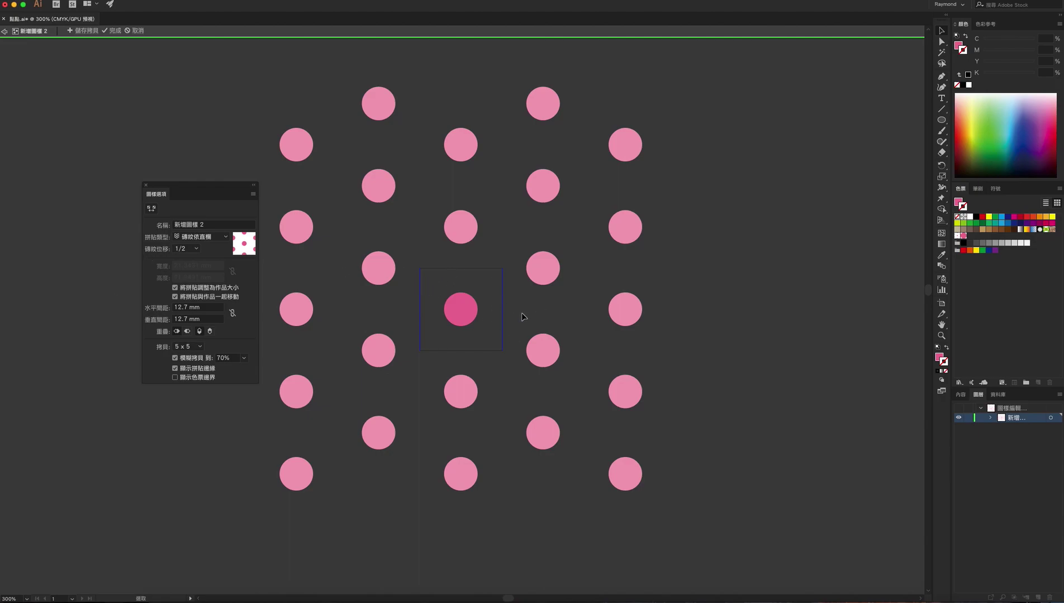
Step: Finish pattern editing to store the swatch 新增圖樣 2, then scroll down to the next notes
click(114, 31)
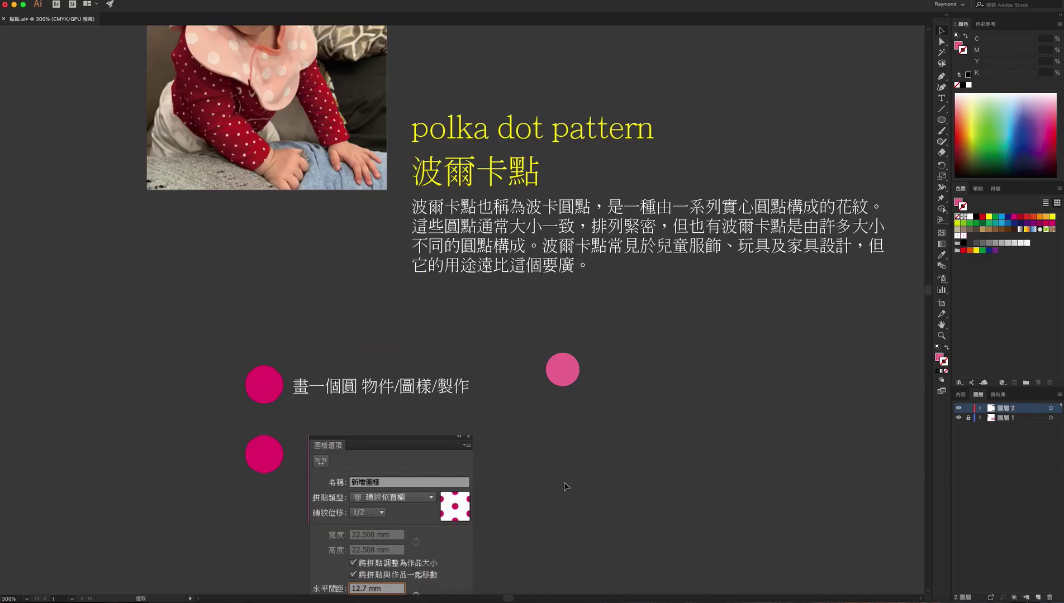
scroll(542, 487, down, 1)
scroll(542, 487, down, 1)
scroll(541, 486, down, 4)
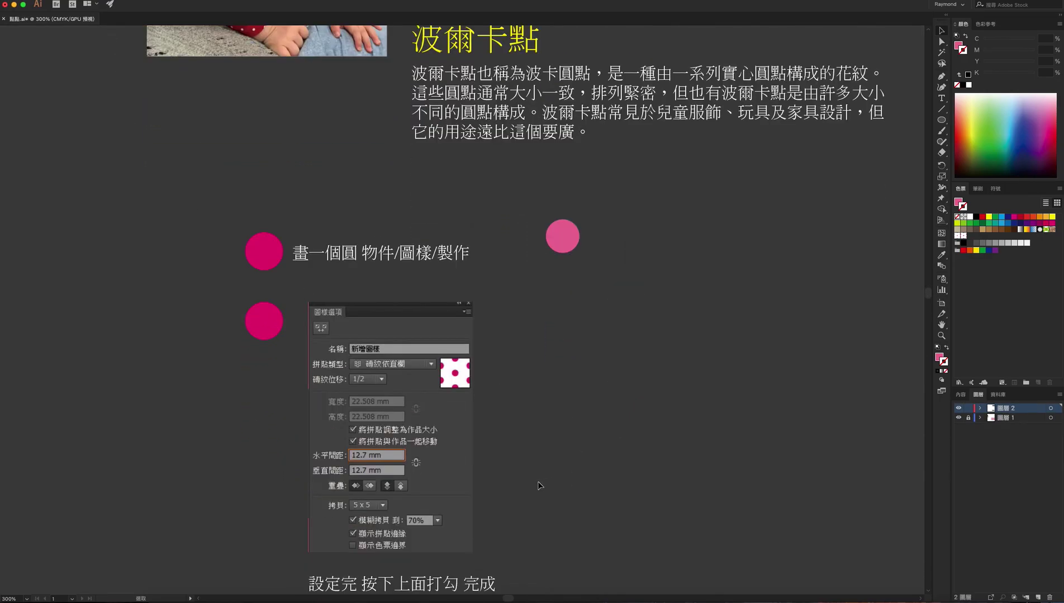
scroll(539, 485, down, 4)
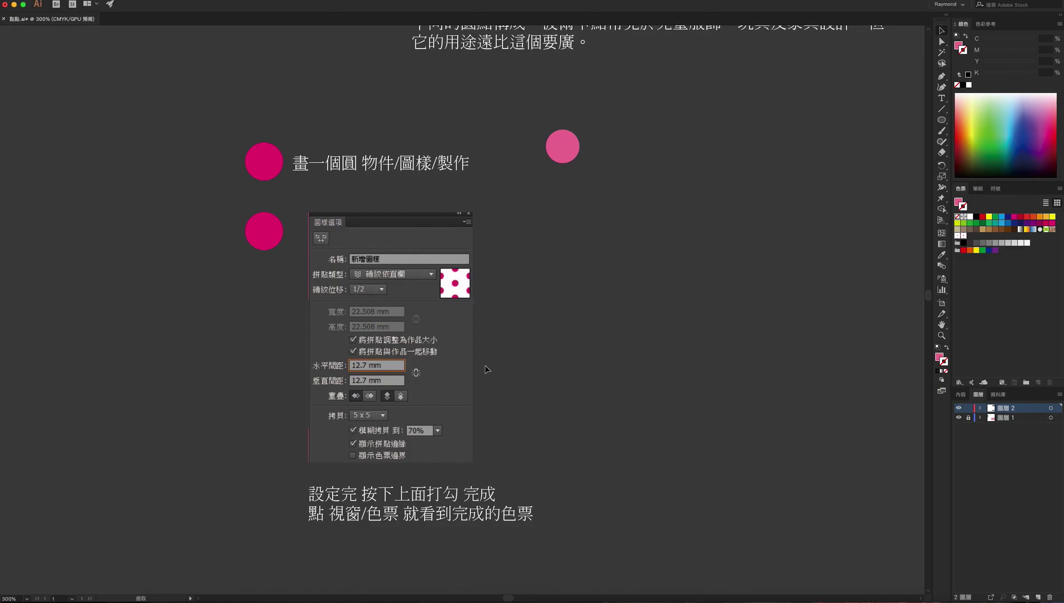
scroll(486, 365, down, 5)
scroll(486, 364, down, 4)
scroll(486, 364, down, 1)
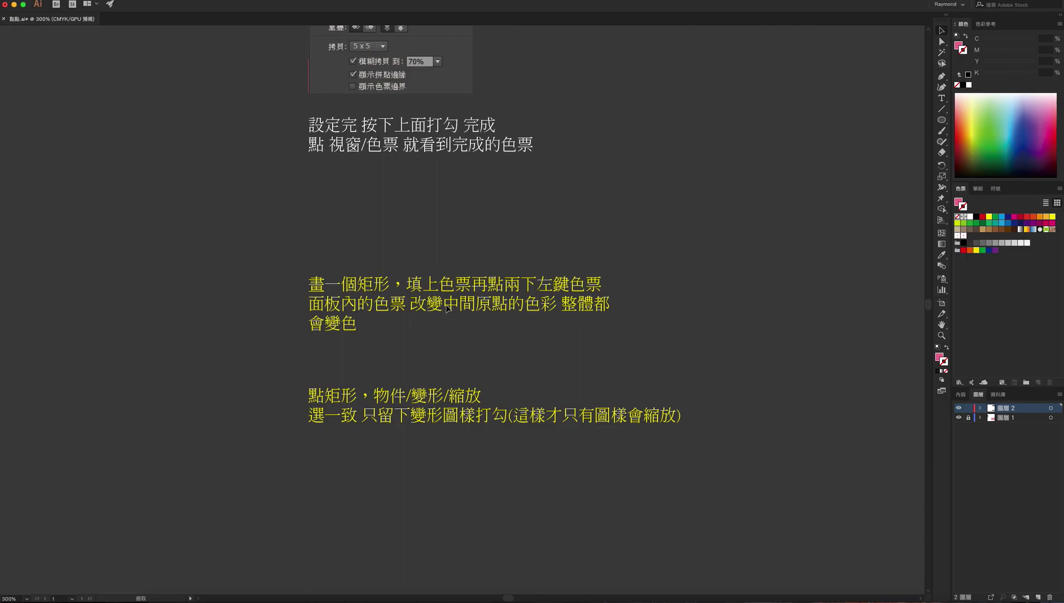
scroll(601, 335, up, 2)
Step: Draw a large rectangle below the notes with a light pink fill and no stroke
key(ctrl+alt+0)
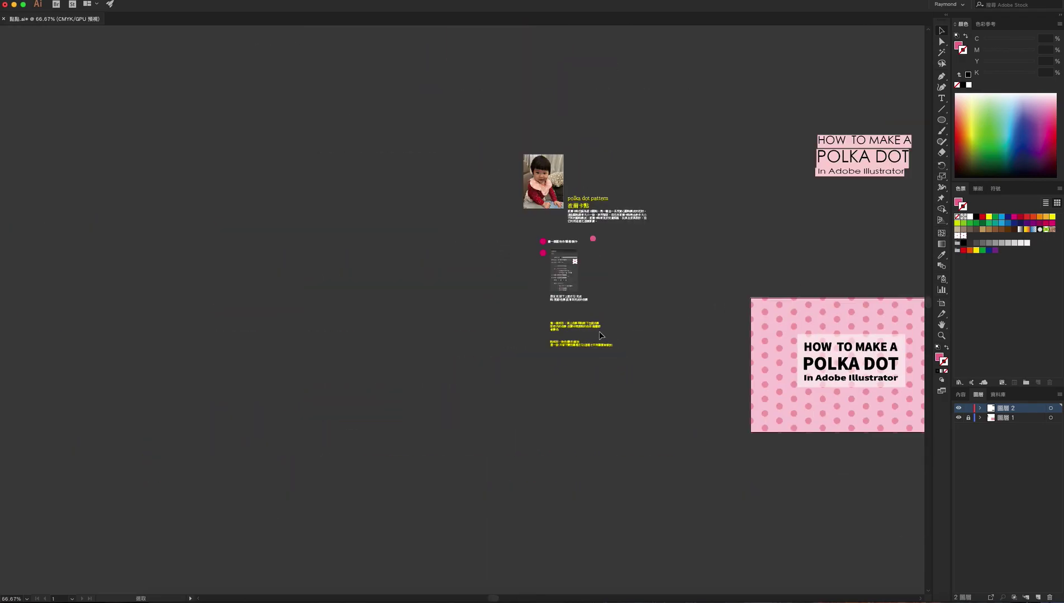
key(ctrl+1)
click(941, 119)
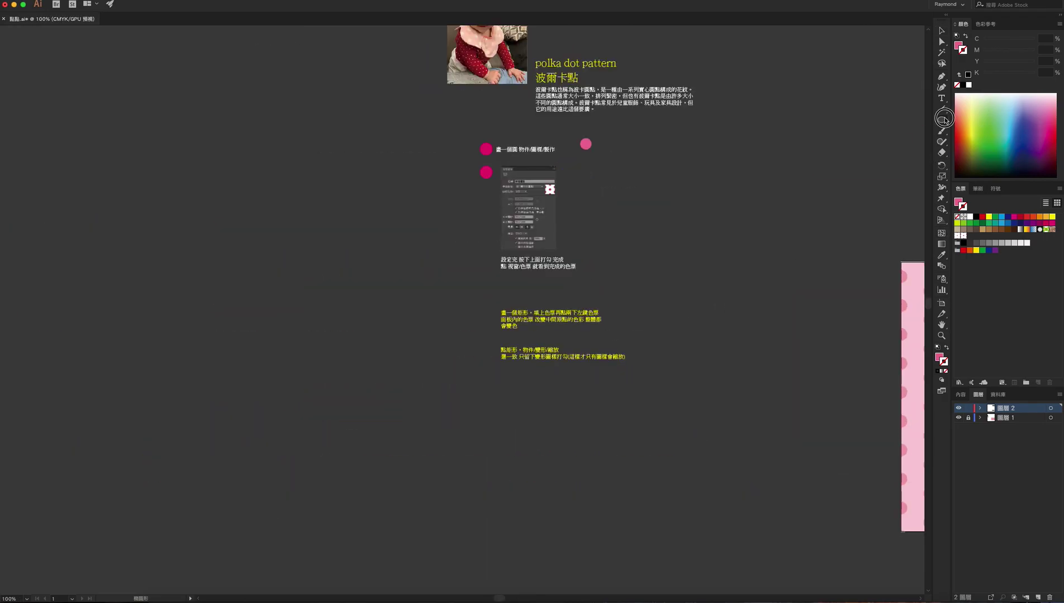
click(988, 119)
drag(396, 389, 735, 549)
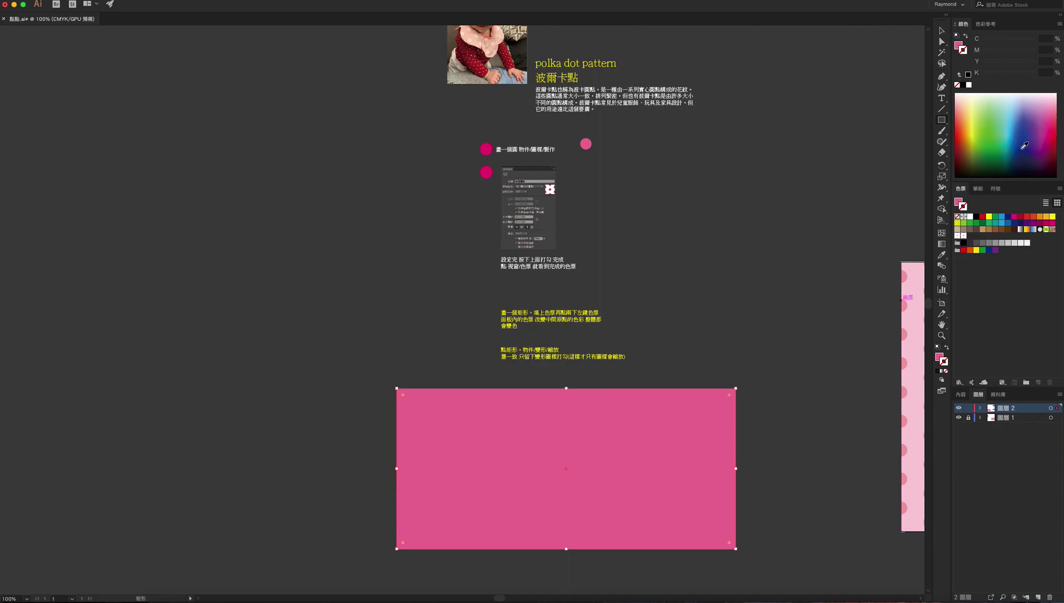
drag(1044, 110, 991, 149)
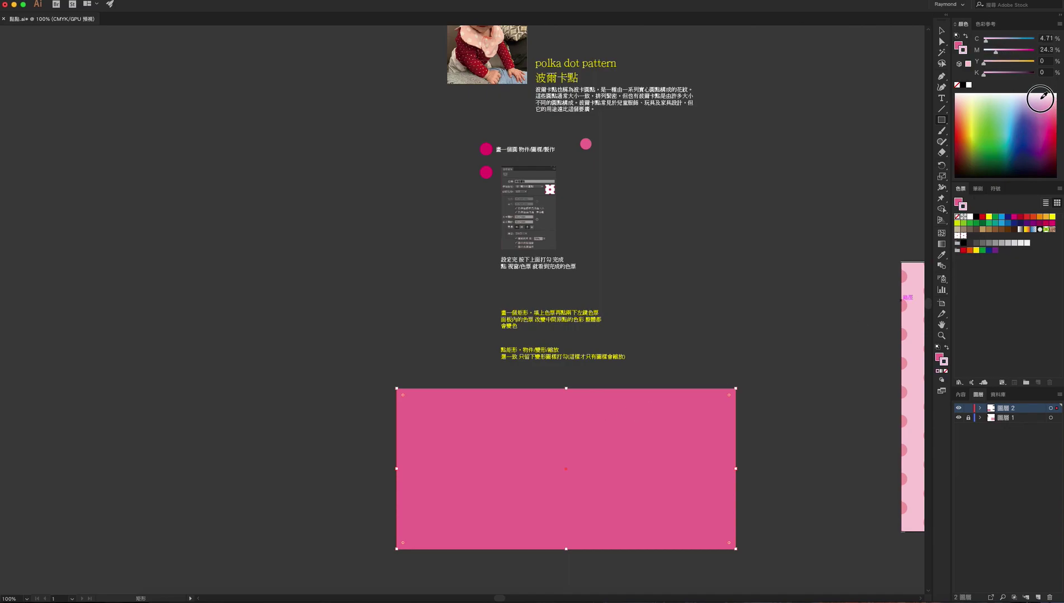
click(946, 349)
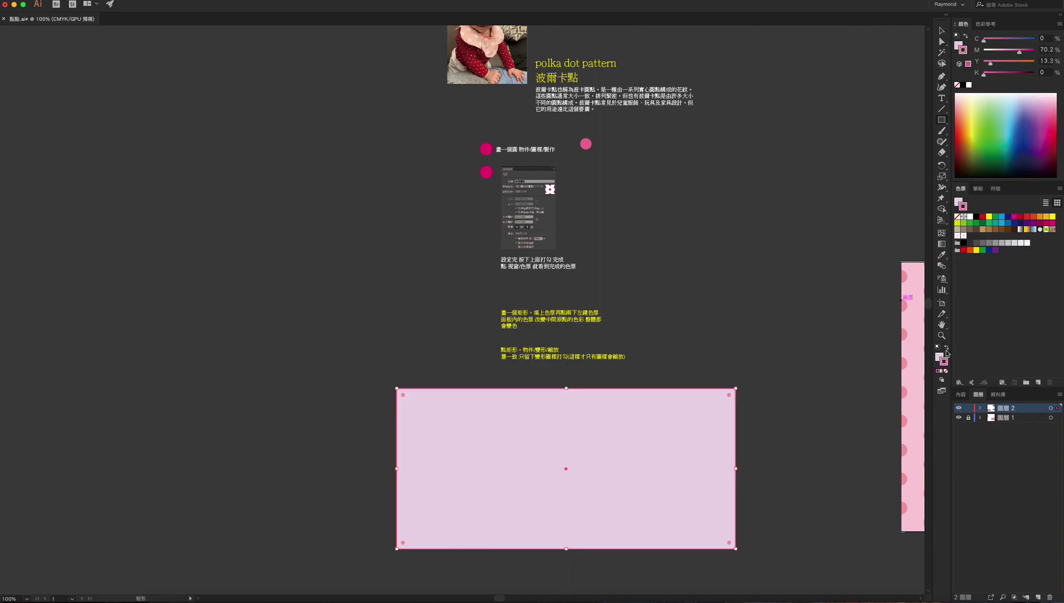
click(946, 371)
Step: Remove the small extra rectangle that was created by accident
click(729, 370)
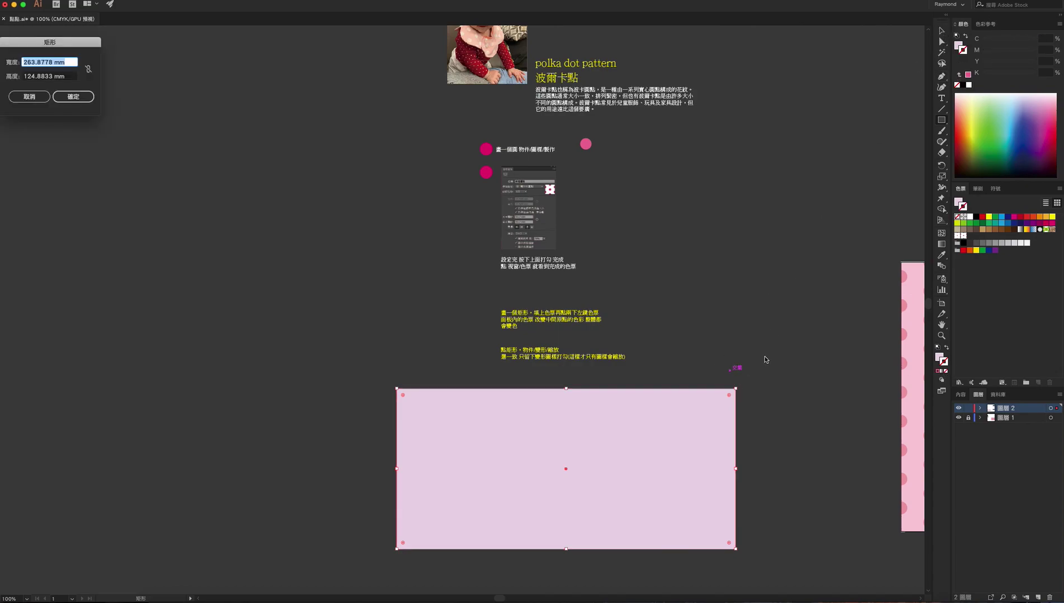
click(72, 97)
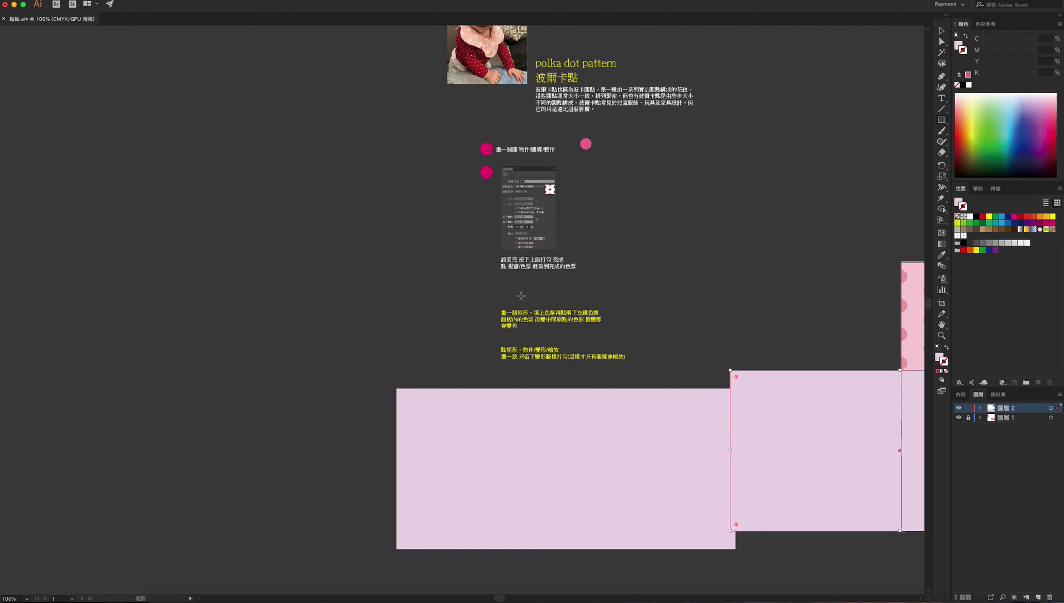
click(942, 31)
drag(789, 422, 774, 424)
key(ctrl+z)
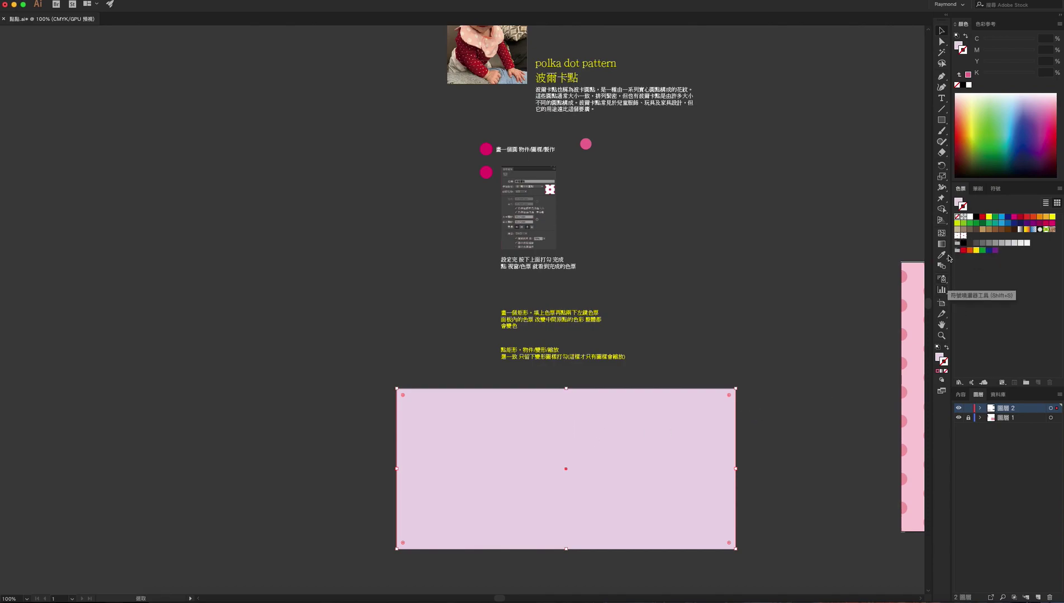
Step: Fill the large rectangle with the polka-dot pattern swatch
click(940, 358)
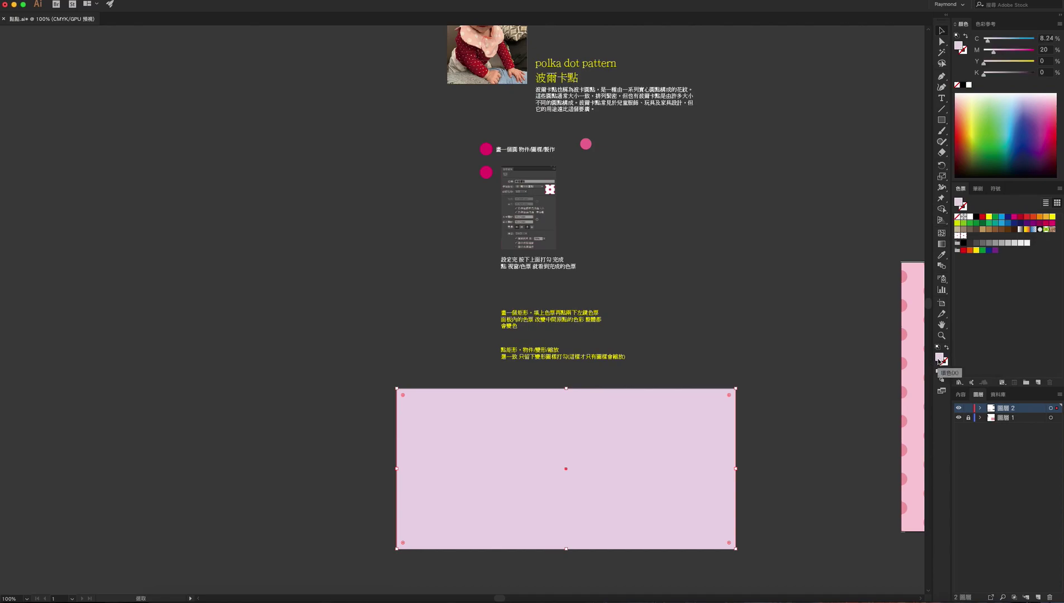
click(963, 238)
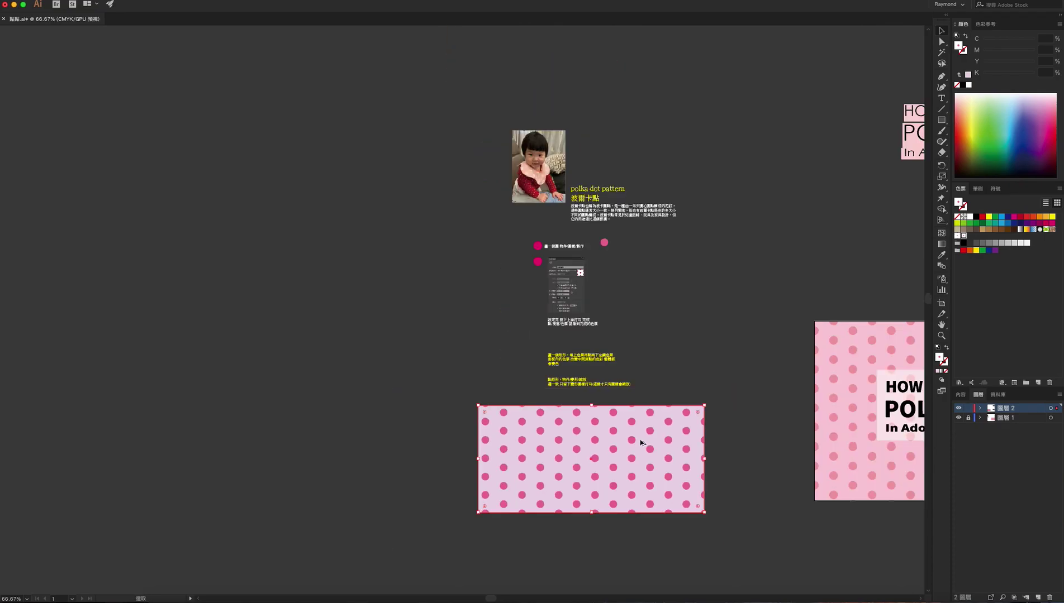
key(v)
scroll(641, 443, up, 1)
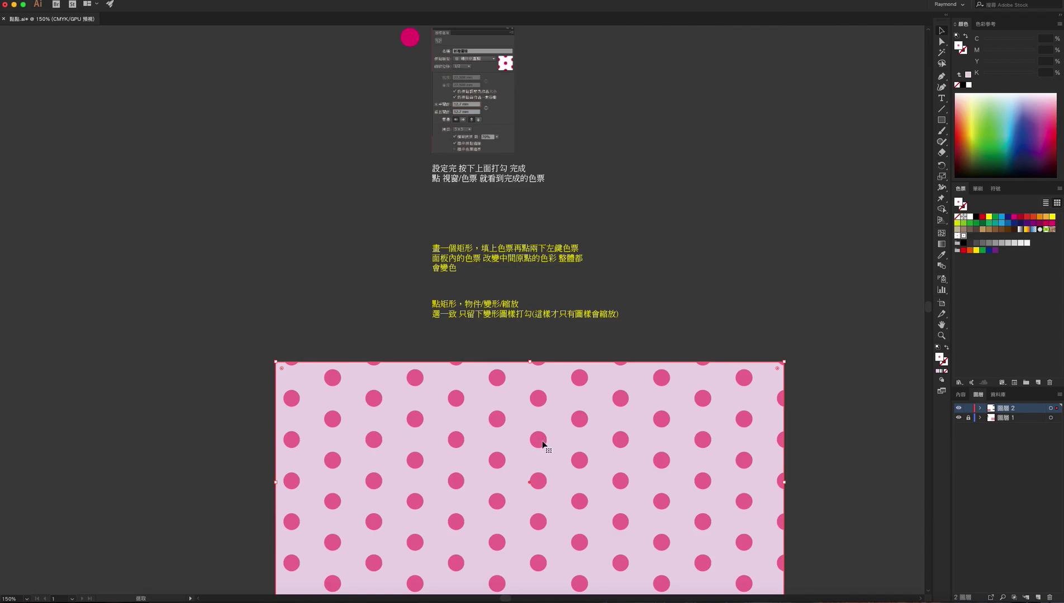
Step: In the Scale dialog, enable only Transform Patterns and turn on Preview
click(124, 1)
mouse_move(159, 2)
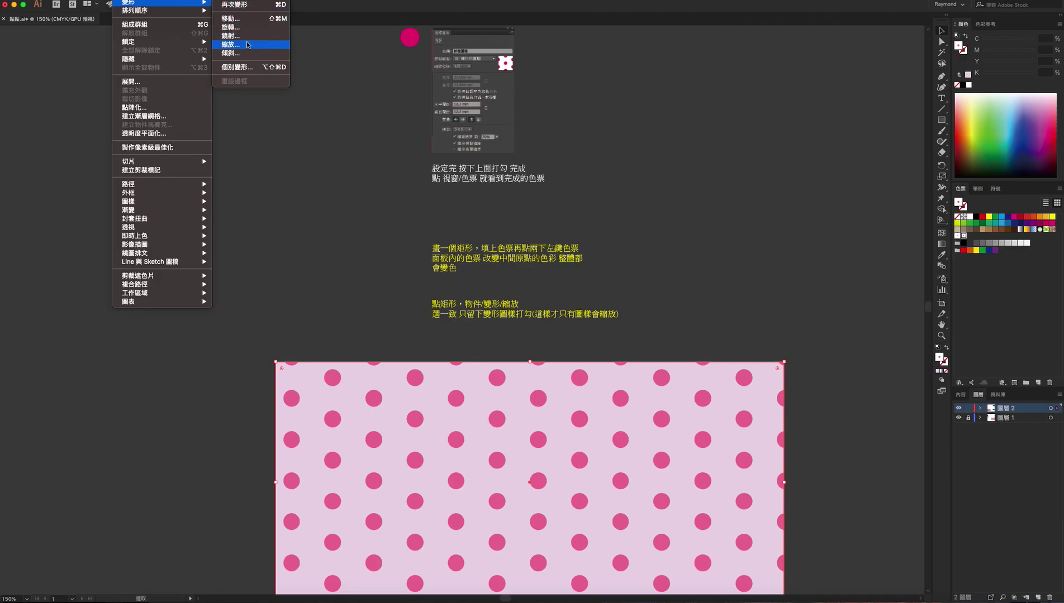
click(247, 47)
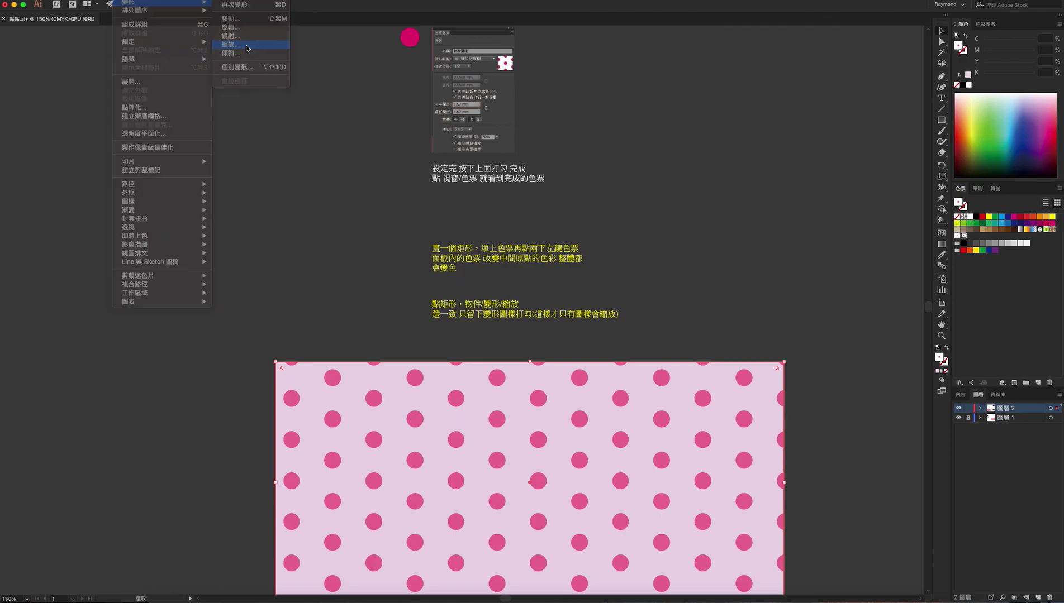
drag(71, 41, 250, 97)
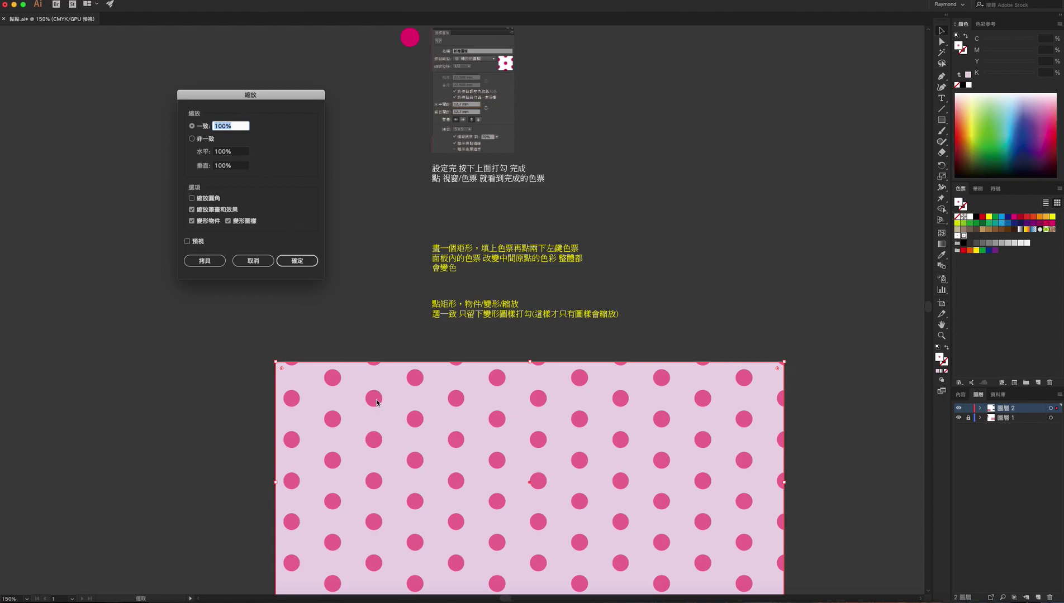
click(192, 209)
click(192, 221)
click(187, 242)
Step: Set the Uniform scale to 116% and apply it to the pattern
click(233, 127)
key(Up)
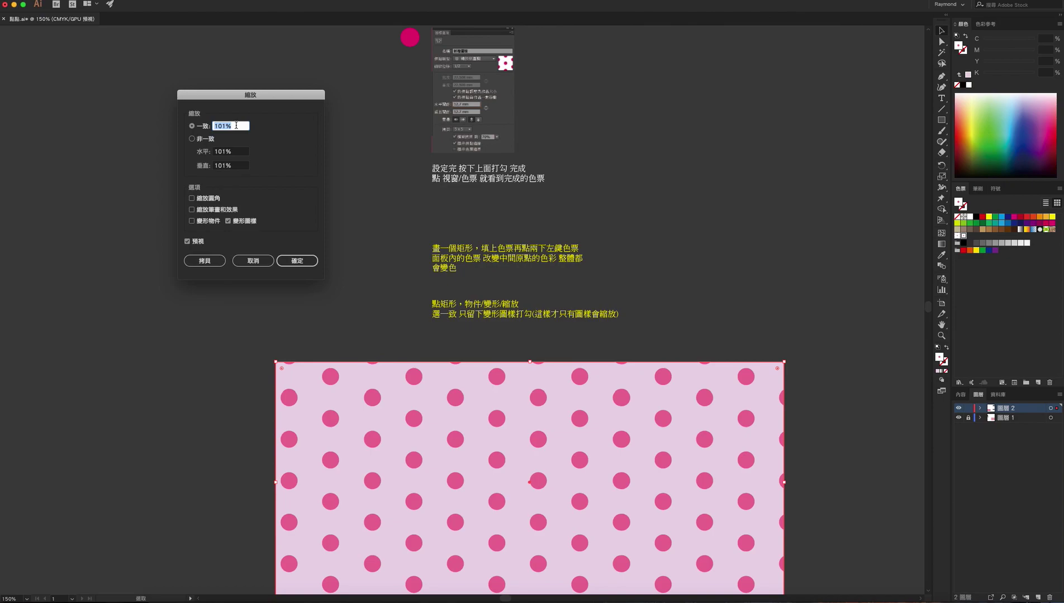
key(Up)
key(Up)
key(Up)
key(Up)
key(Up)
key(Up)
key(Up)
key(Up)
key(Up)
key(Up)
key(Up)
key(Up)
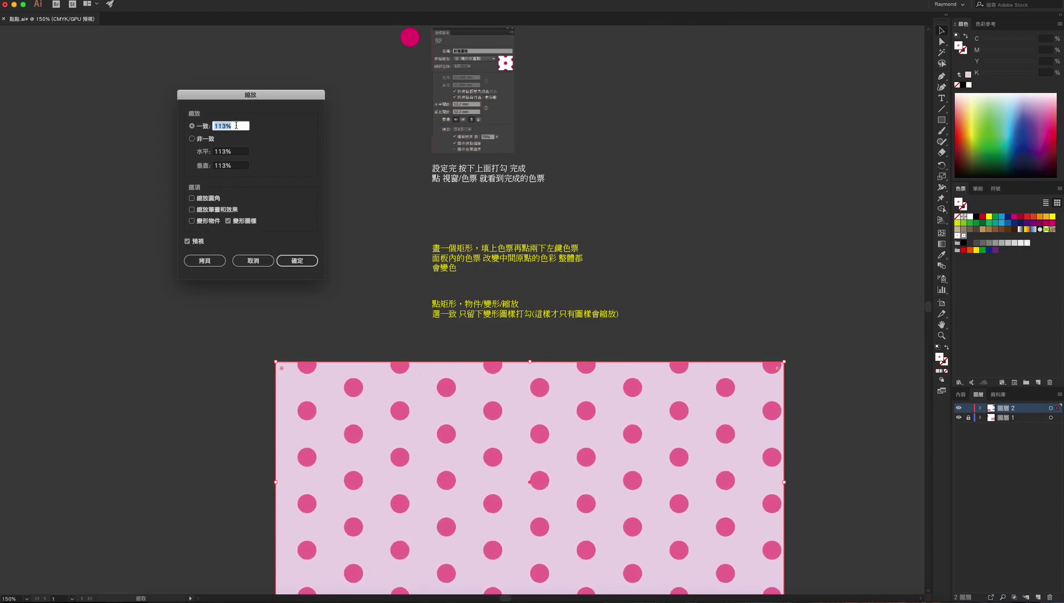
key(Down)
key(Down)
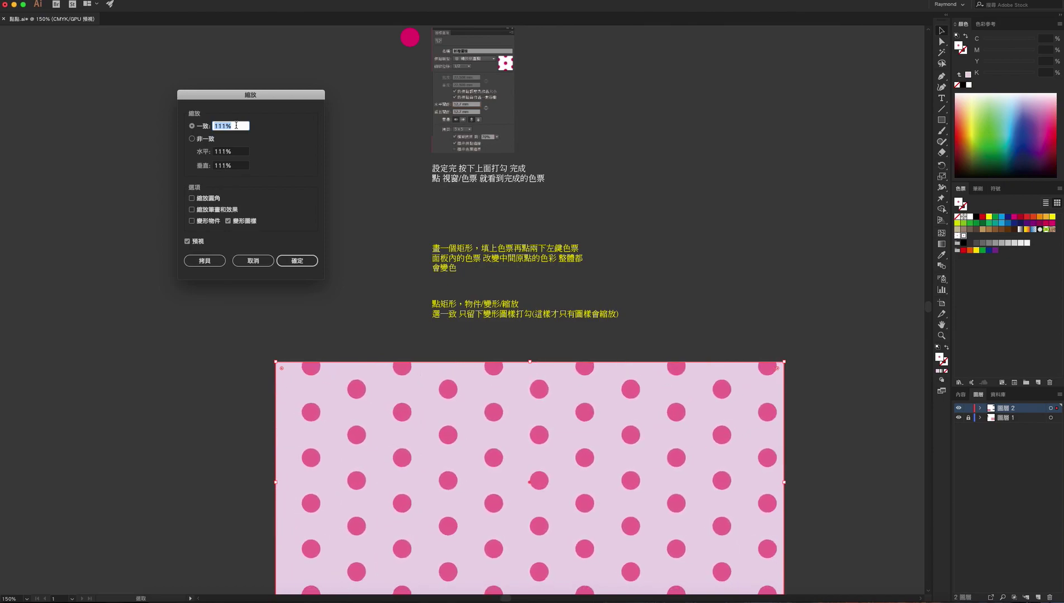
key(Down)
key(Down)
key(Down)
key(Down)
key(Down)
key(Down)
key(Down)
key(Down)
key(Down)
key(Down)
key(Down)
key(Down)
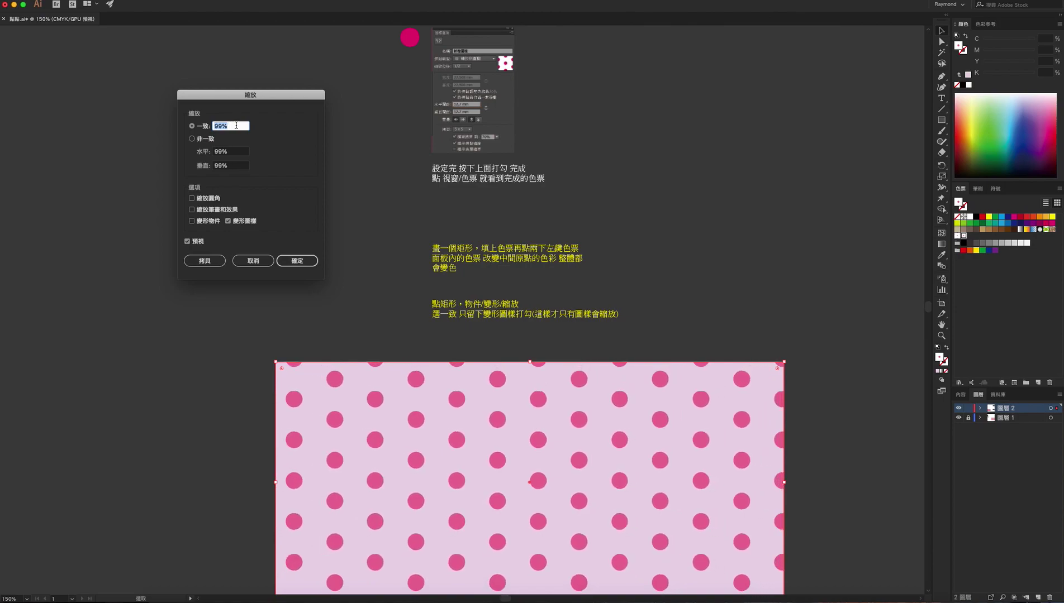
key(Up)
key(Up)
key(Up)
key(Up)
key(Up)
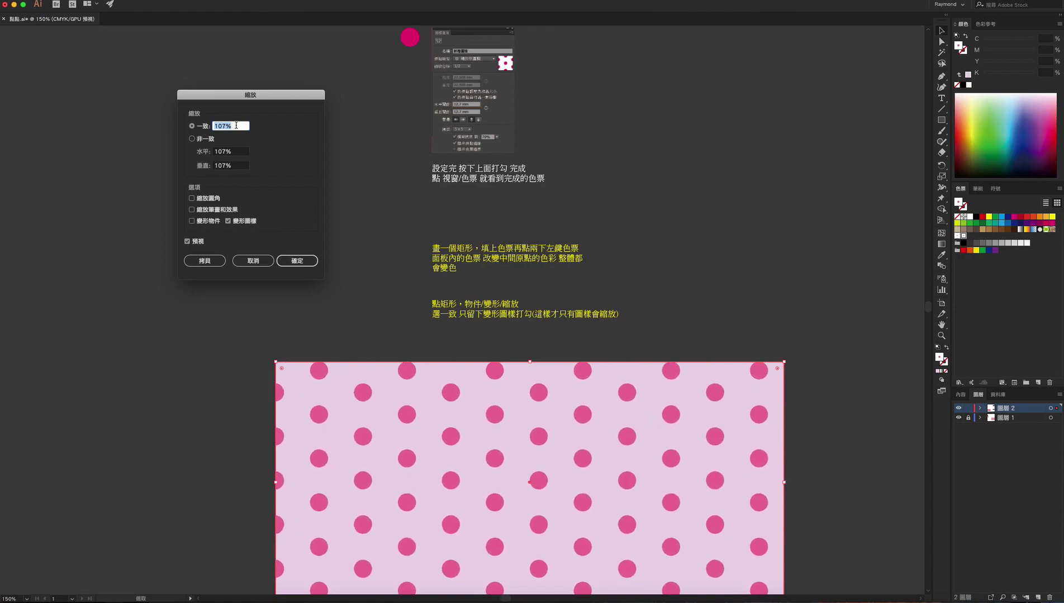
key(Up)
key(Up)
key(Up)
key(Up)
key(Up)
key(Up)
key(Up)
key(Up)
key(Up)
key(Up)
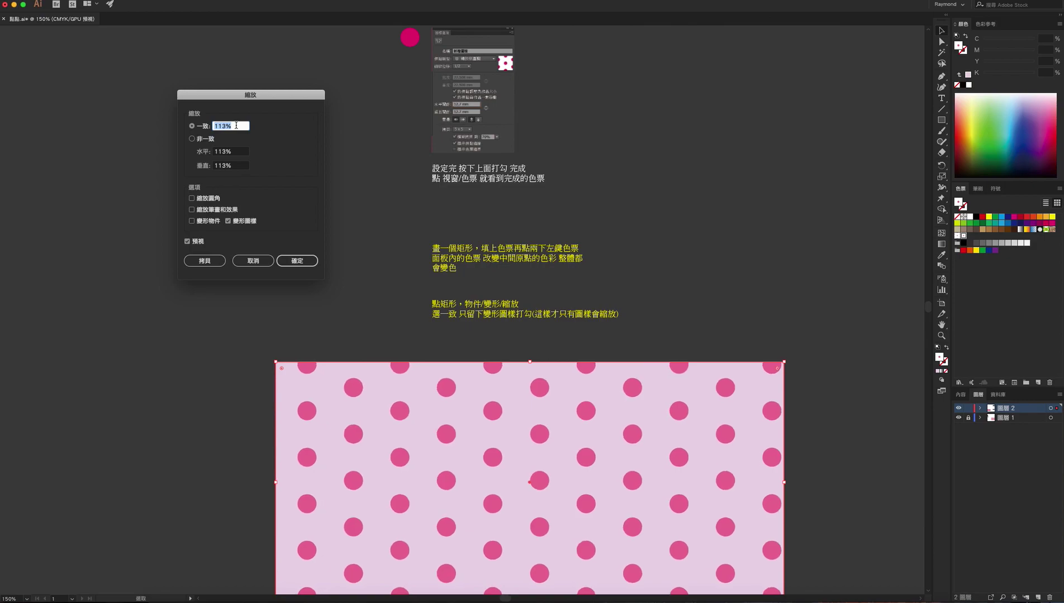
key(Up)
key(Up)
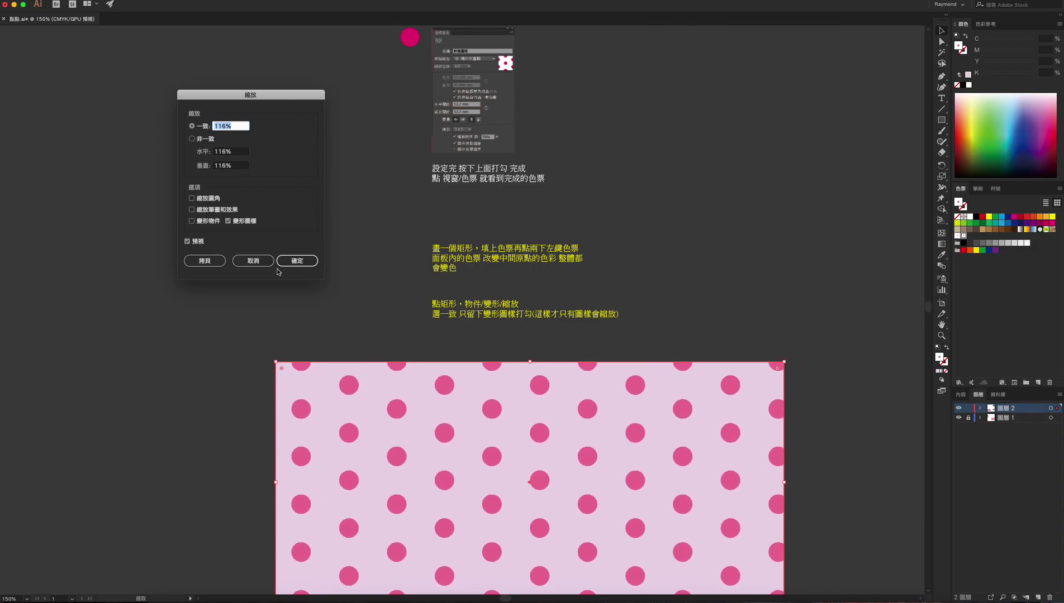
click(280, 262)
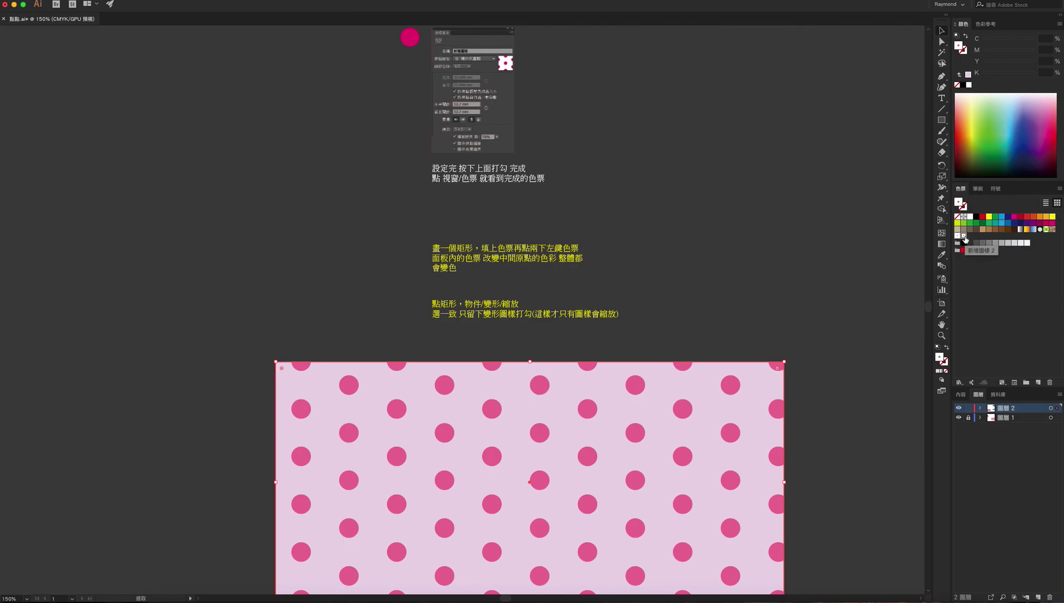
Step: Edit the pattern swatch, recolour its centre dot purple, and exit pattern editing
double_click(963, 237)
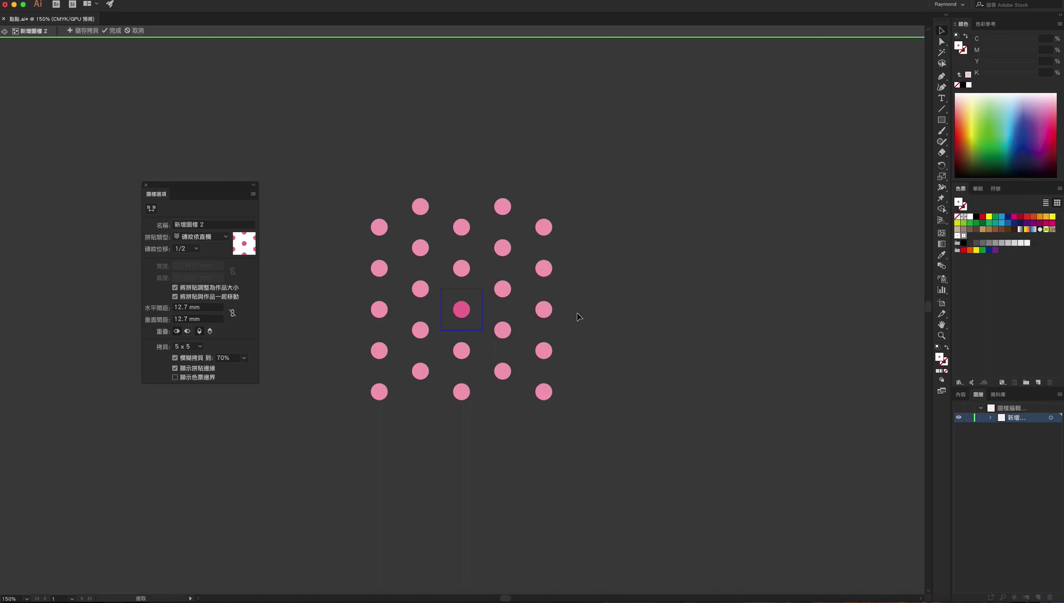
click(467, 312)
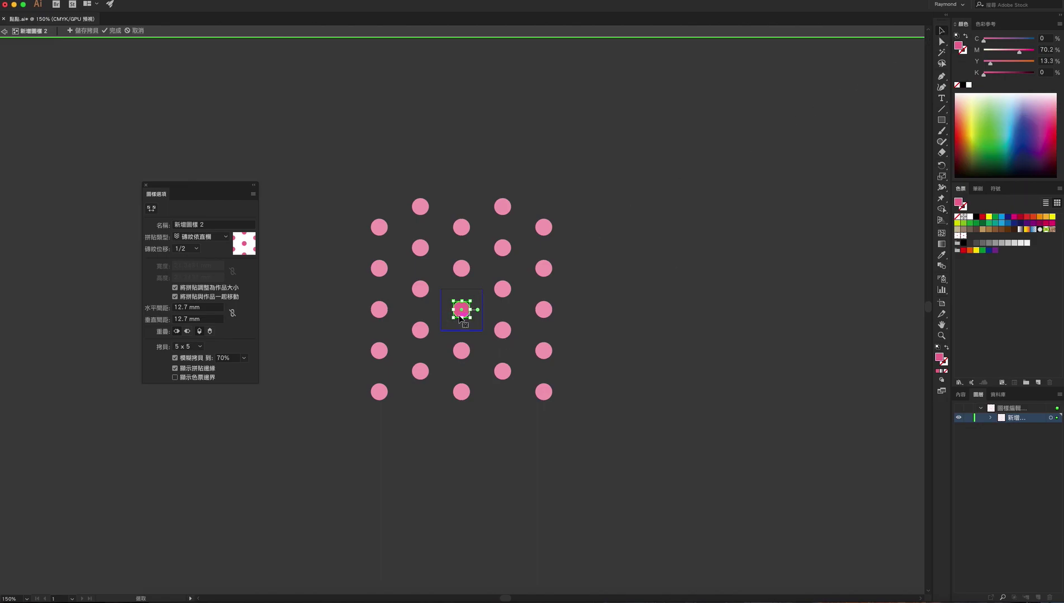
click(1006, 109)
drag(1006, 109, 1014, 105)
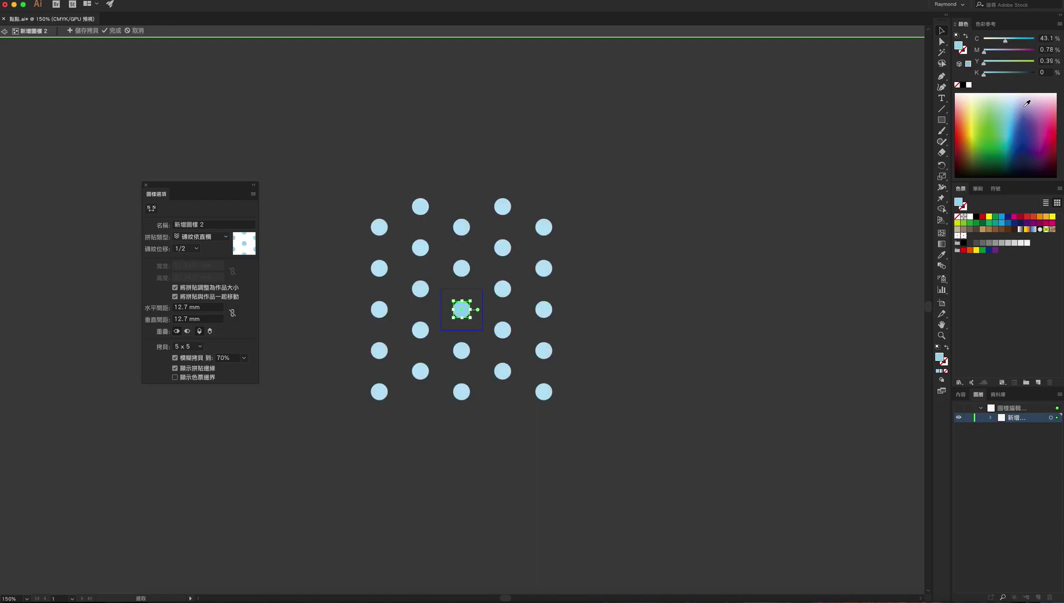
drag(1026, 104, 1038, 117)
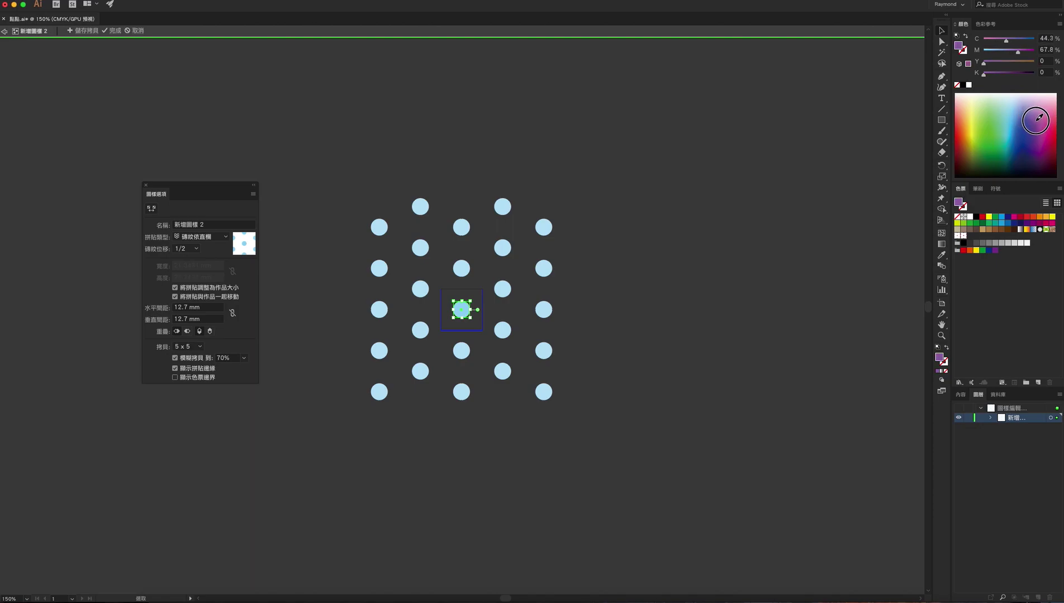
drag(1038, 118, 1010, 117)
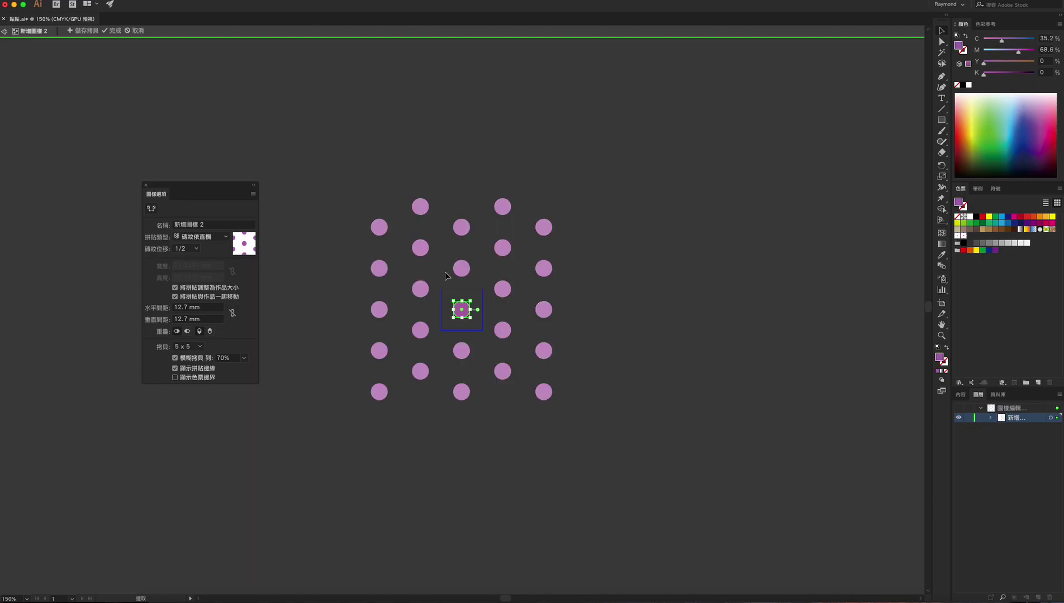
click(112, 32)
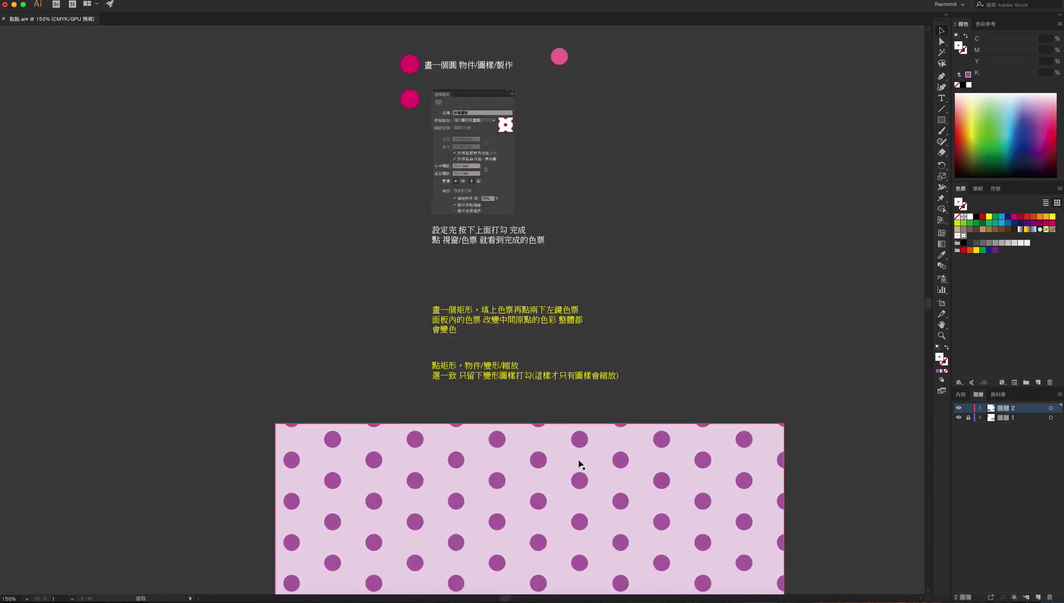
Step: Draw a white-filled rectangle over the middle of the polka-dot background
scroll(579, 464, down, 4)
scroll(559, 441, down, 1)
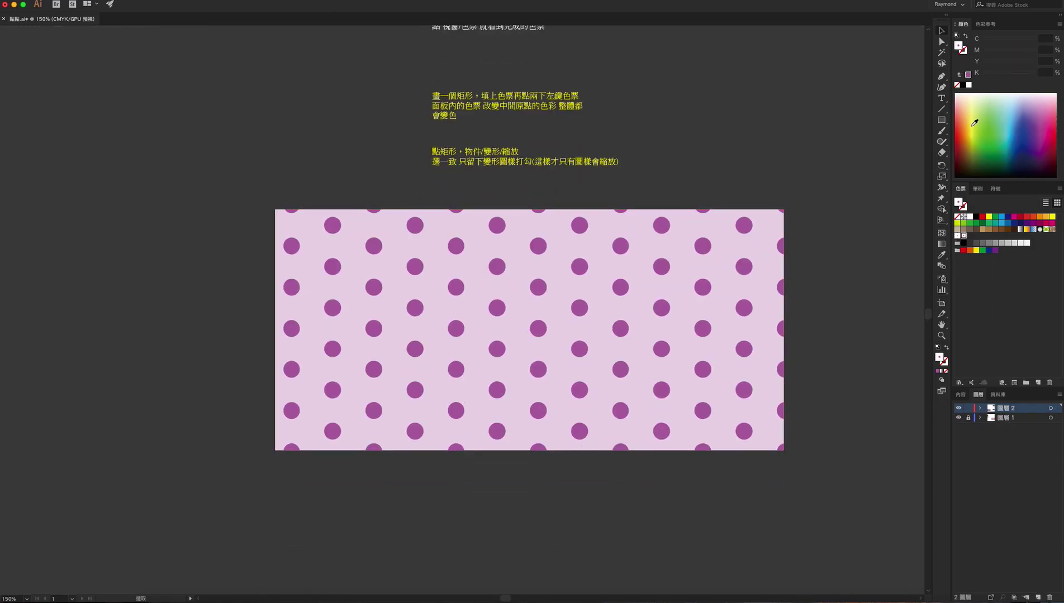
click(942, 123)
drag(398, 263, 644, 404)
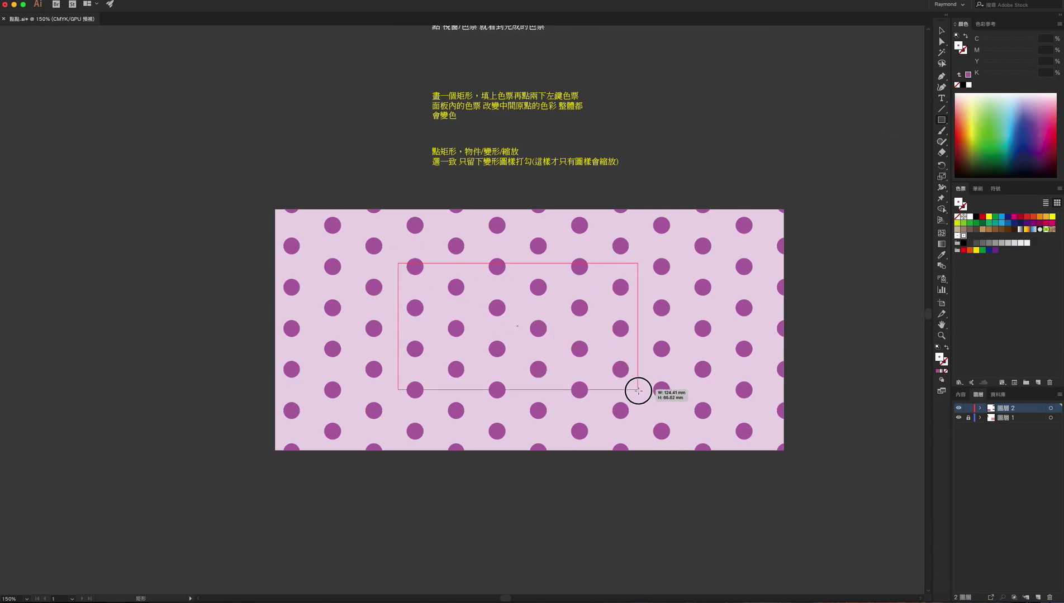
click(969, 218)
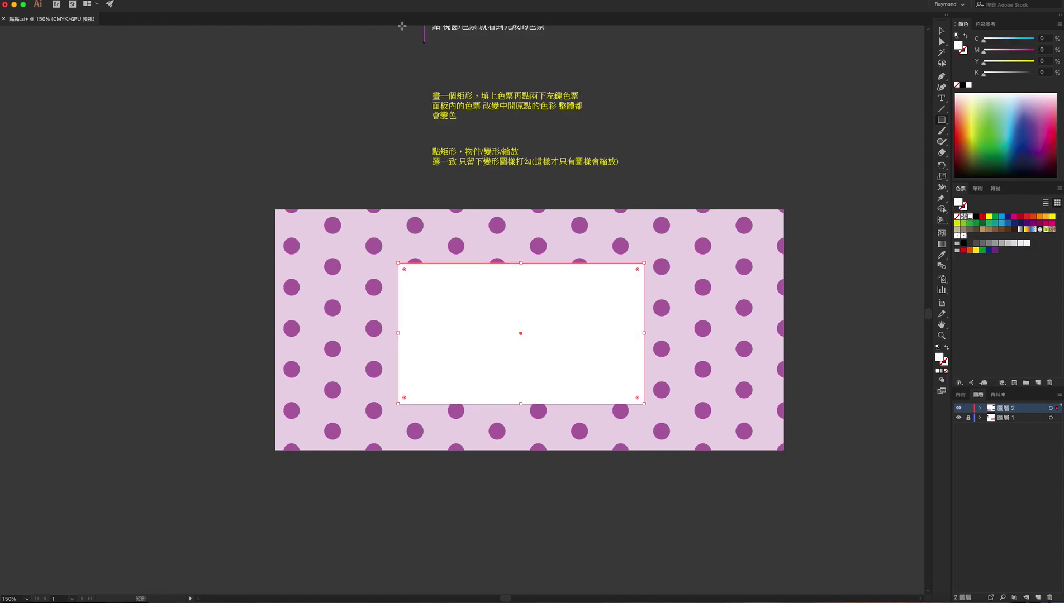
Step: Set the white rectangle's opacity to 70% in the Transparency panel
click(232, 1)
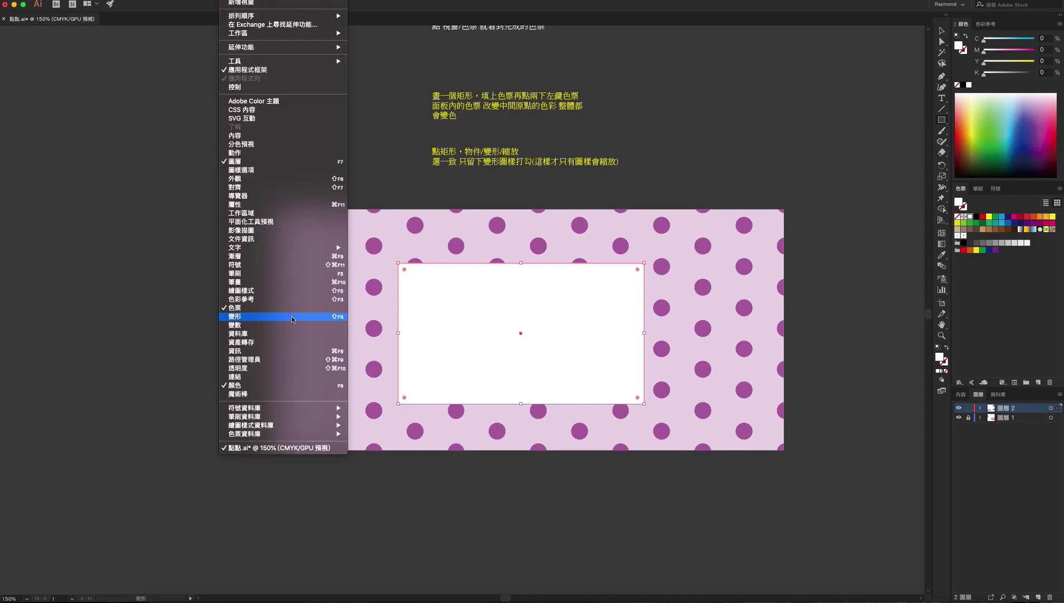
click(255, 369)
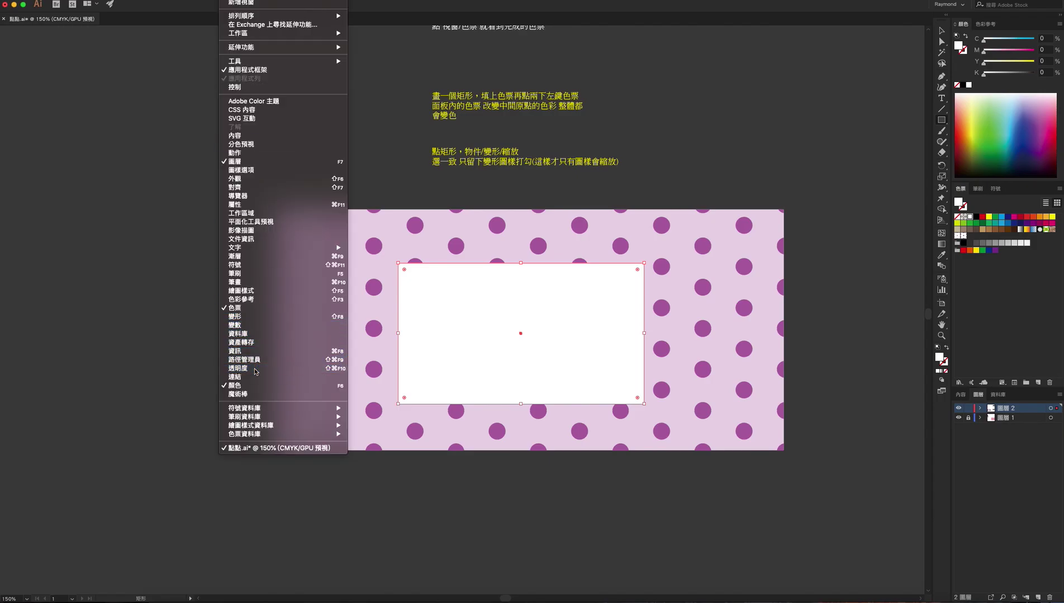
drag(490, 204, 366, 183)
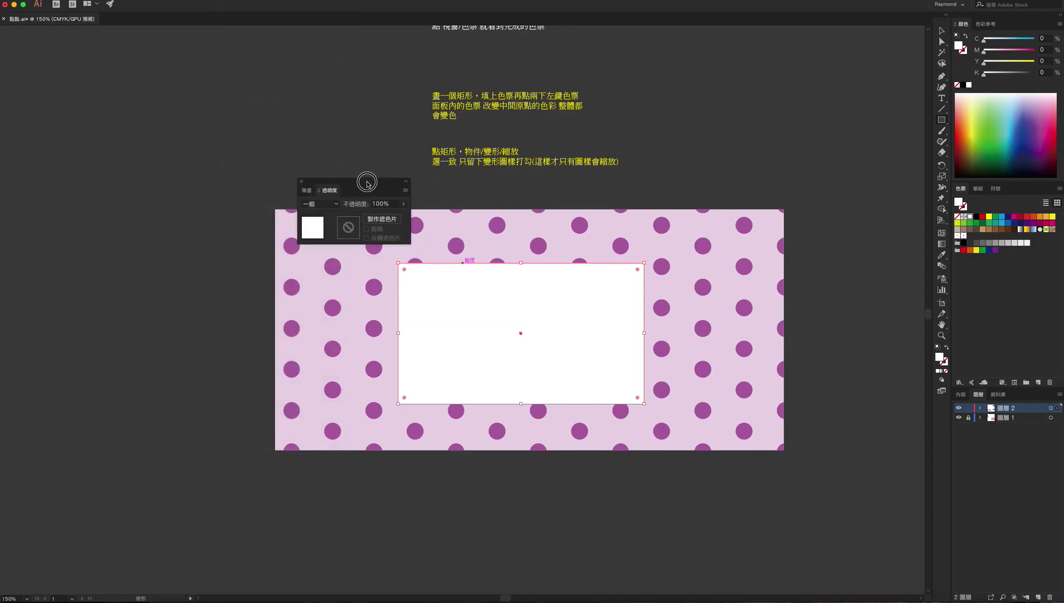
click(384, 203)
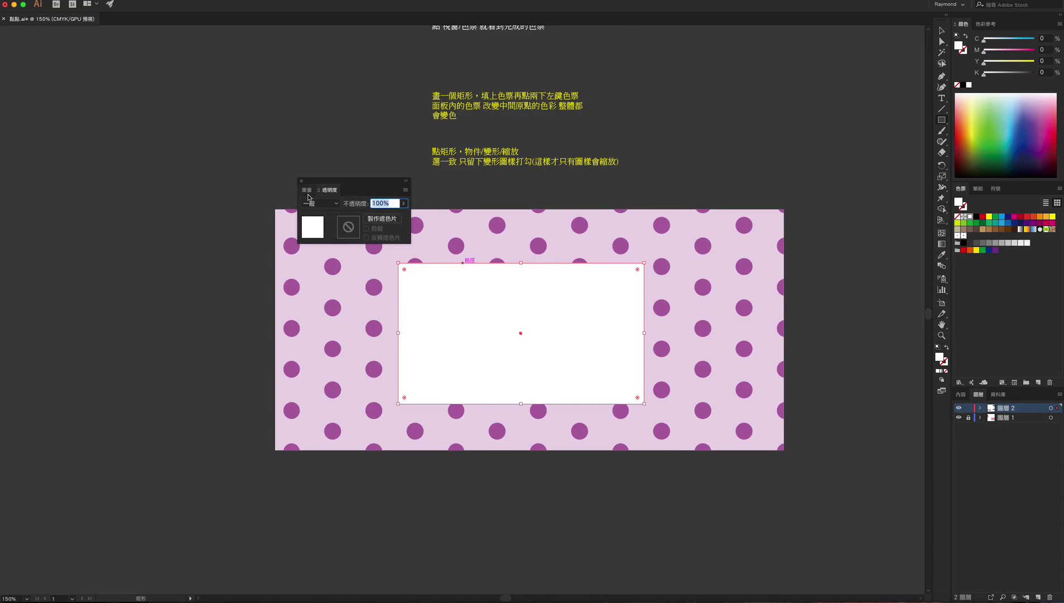
text(70)
key(Return)
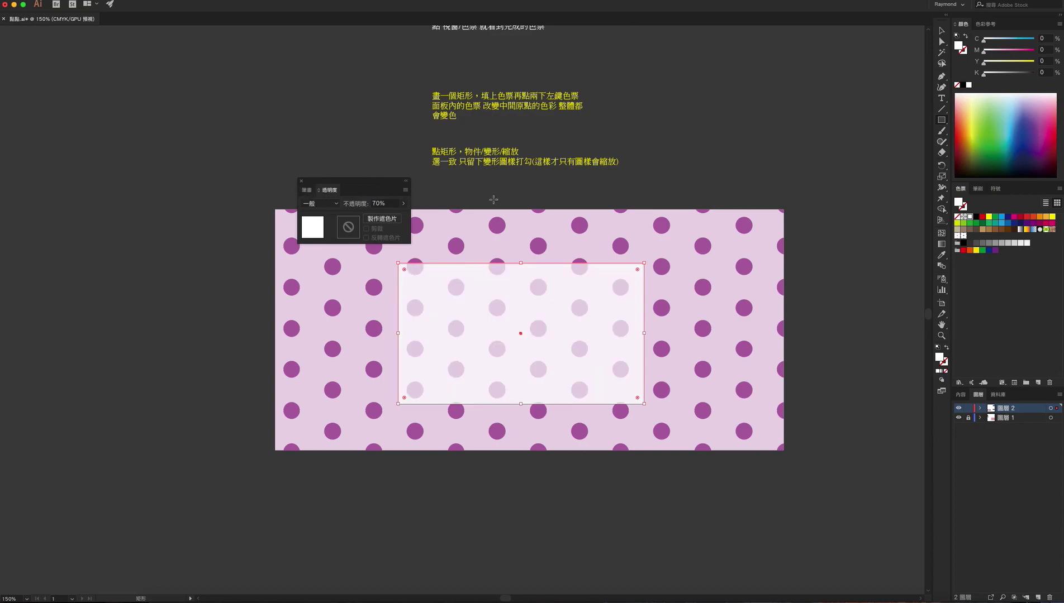
click(941, 31)
Step: Zoom out and centre the finished 'HOW TO MAKE A POLKA DOT' artboard, then close the Transparency panel
scroll(490, 291, right, 1)
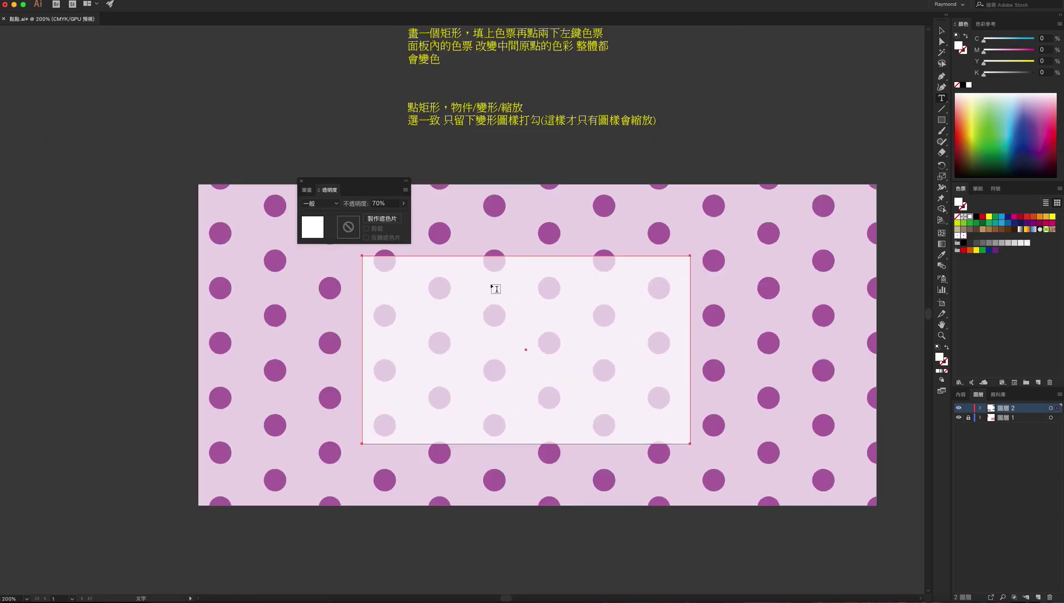
key(ctrl+minus)
key(ctrl+minus)
key(ctrl+minus)
drag(589, 310, 423, 310)
scroll(511, 295, up, 1)
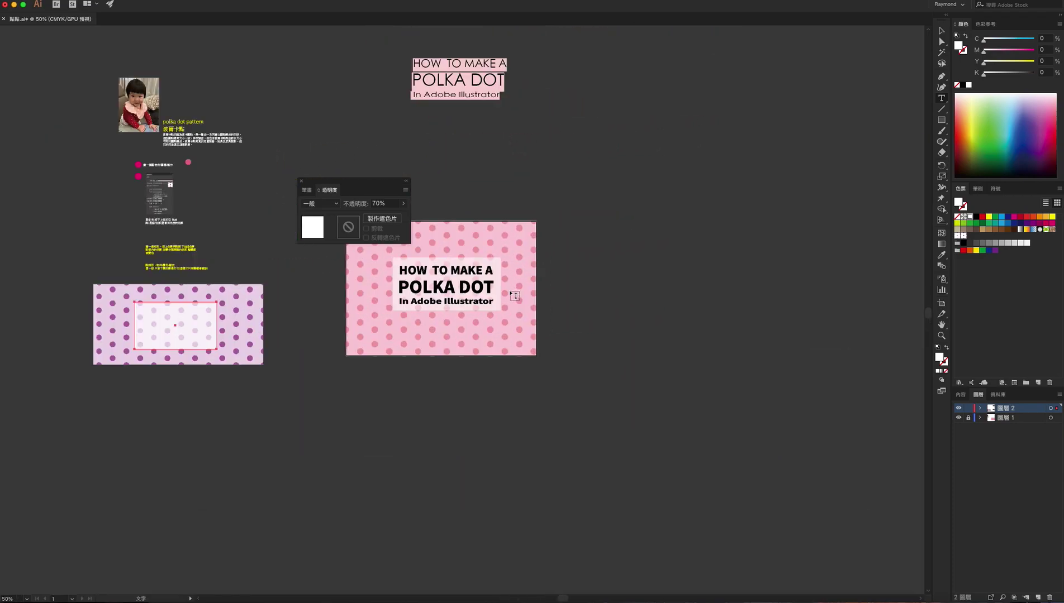
scroll(512, 294, up, 1)
scroll(512, 294, up, 1)
scroll(506, 296, up, 1)
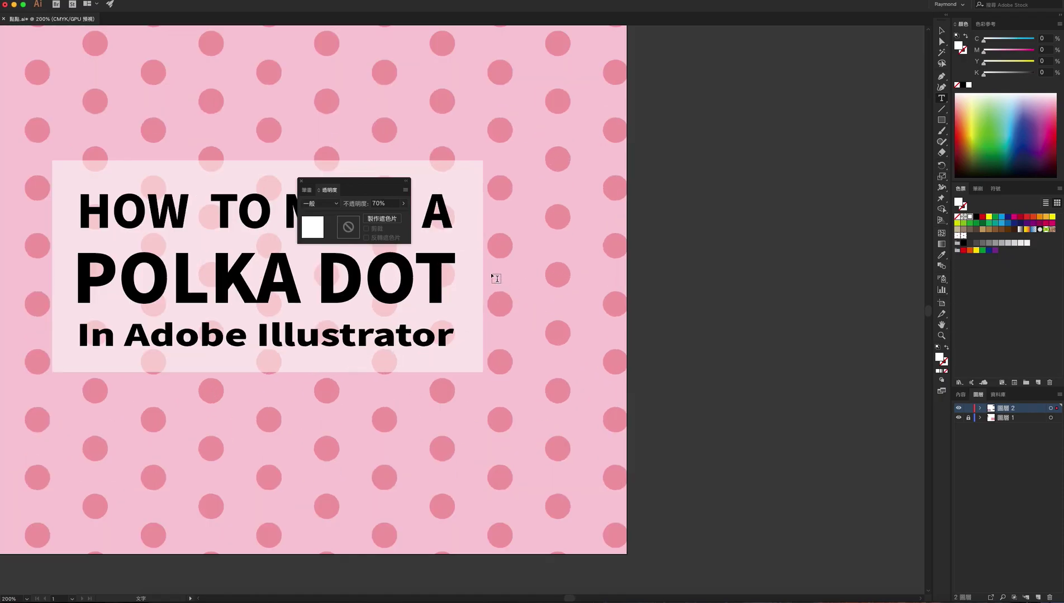
scroll(496, 295, down, 1)
drag(496, 296, 572, 337)
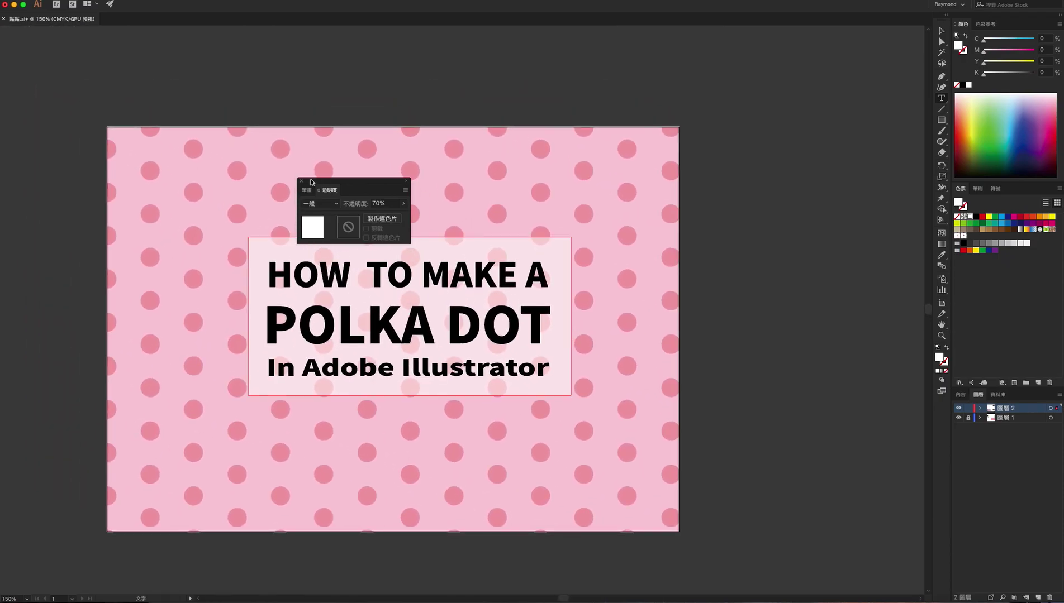
click(301, 182)
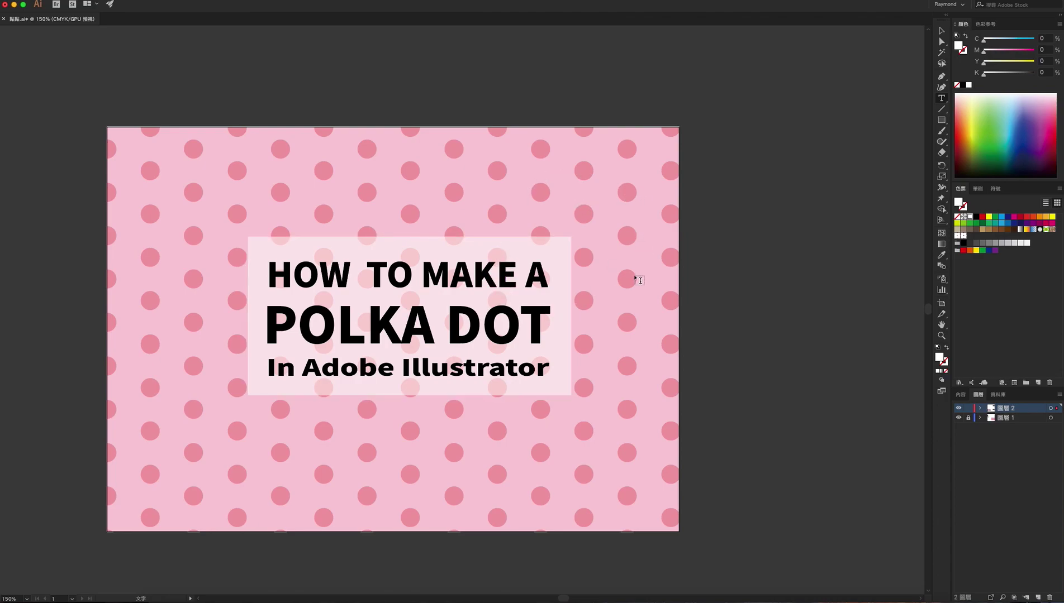
click(937, 33)
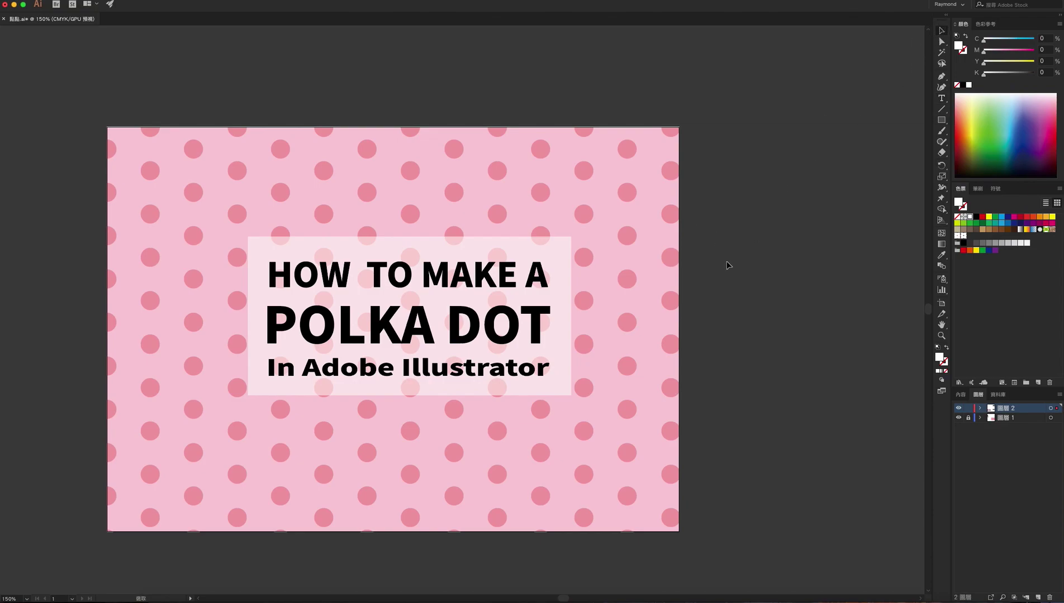